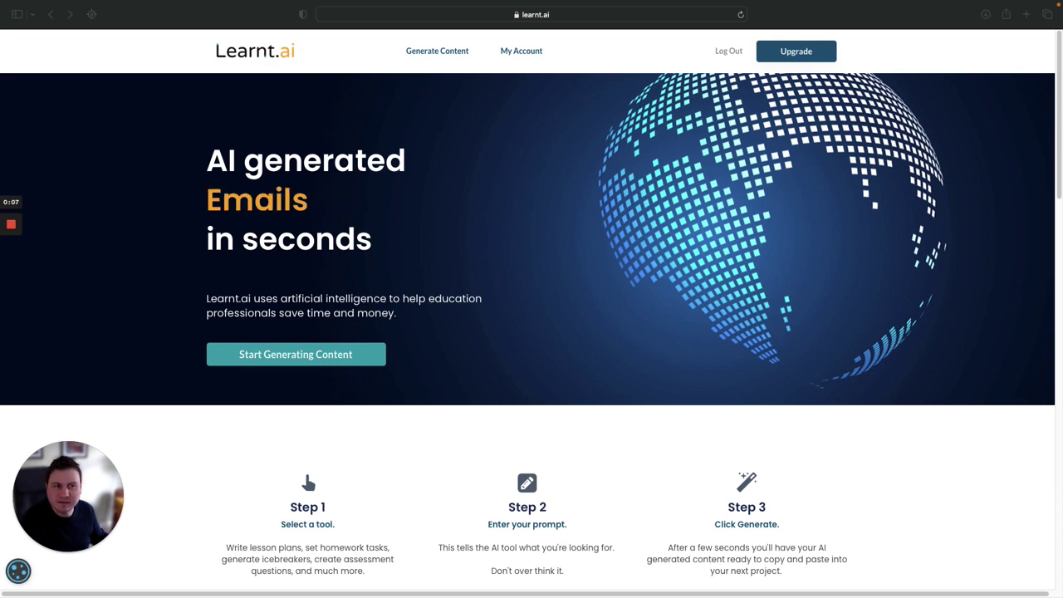
- Switch to the E-Learning Design Document_V1.0 in Word and review its design specification sections from Course Title to Course Structure
{"action": "left_click", "coordinate": [35, 28]}
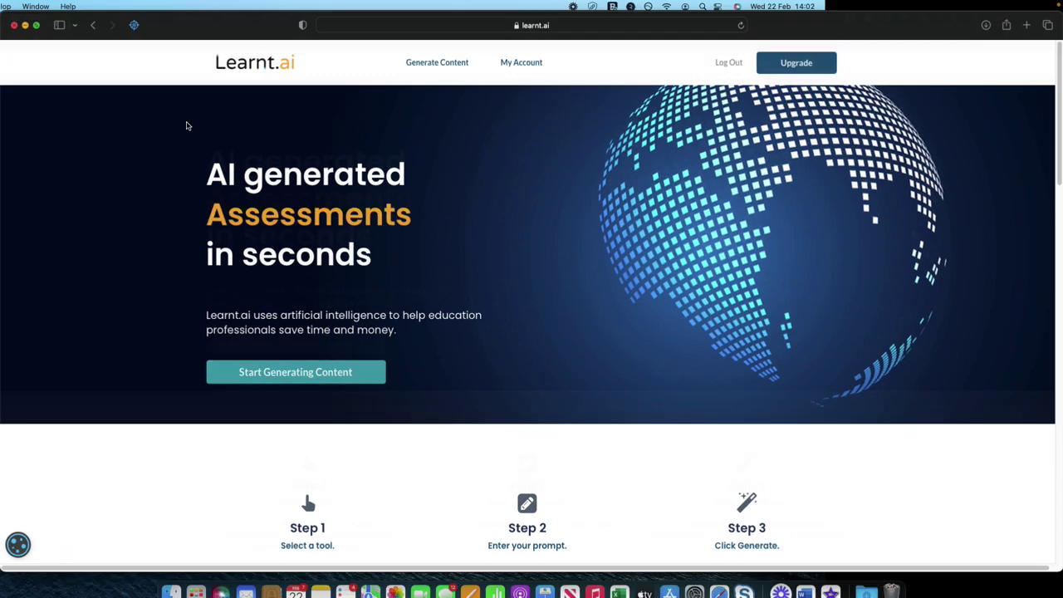
{"action": "key", "text": "super+Tab"}
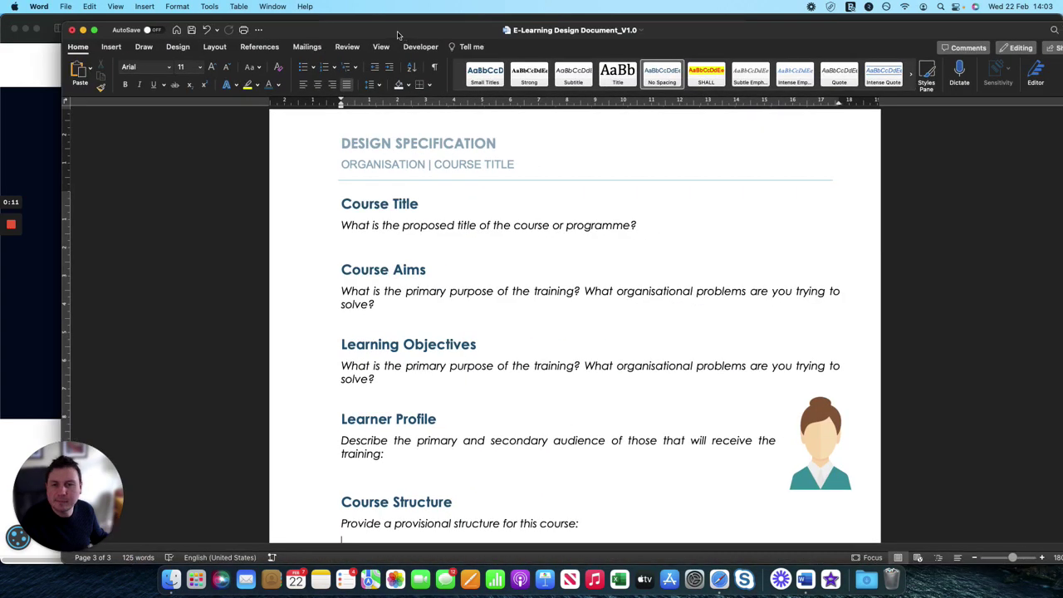
{"action": "left_click", "coordinate": [363, 204]}
{"action": "left_click", "coordinate": [384, 270]}
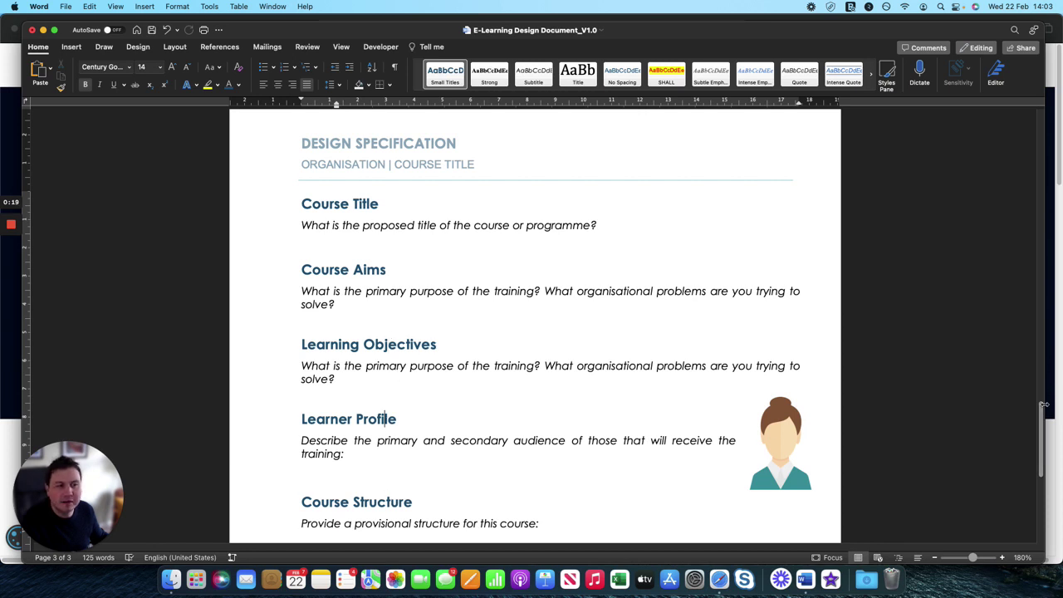
{"action": "scroll", "coordinate": [1040, 410], "scroll_direction": "down", "scroll_amount": 1}
{"action": "scroll", "coordinate": [1040, 410], "scroll_direction": "down", "scroll_amount": 3}
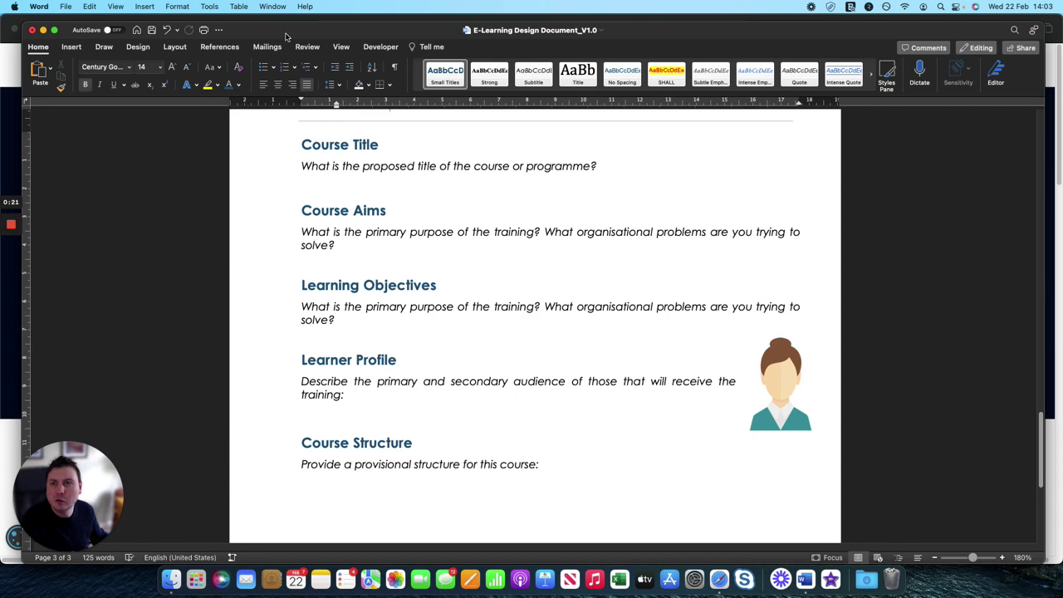
- Return to Learnt.ai in Safari and open the Course Title generator among the Design tools
{"action": "left_click_drag", "start_coordinate": [287, 34], "coordinate": [1062, 40]}
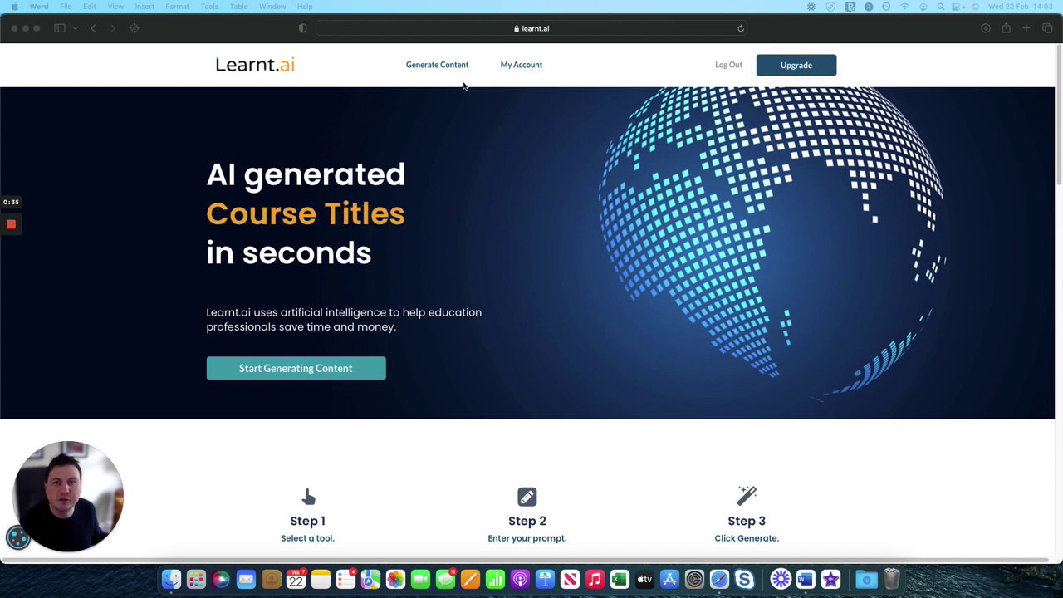
{"action": "left_click", "coordinate": [463, 85]}
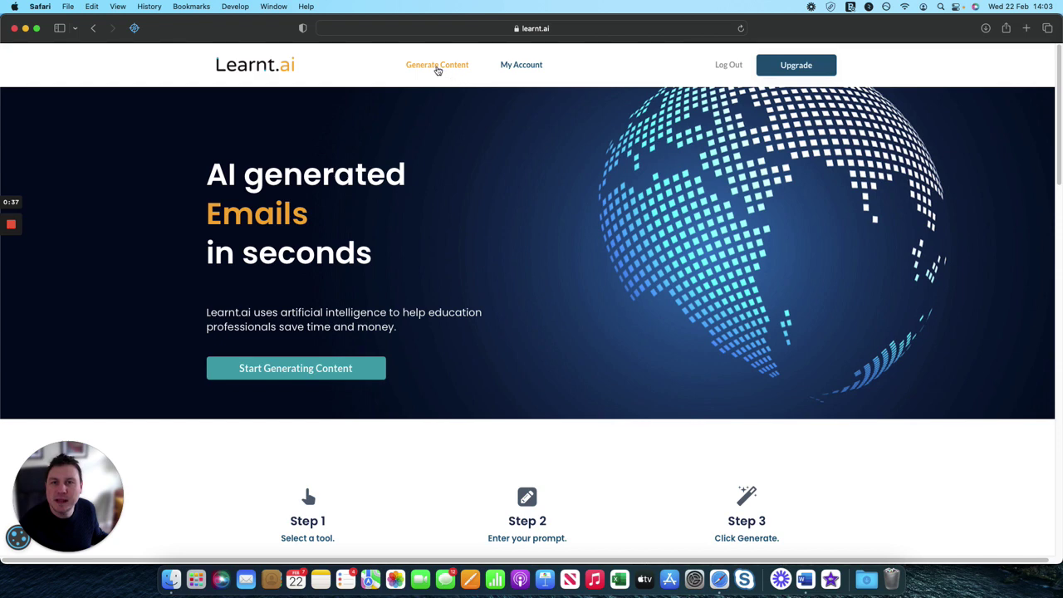
{"action": "left_click", "coordinate": [446, 67]}
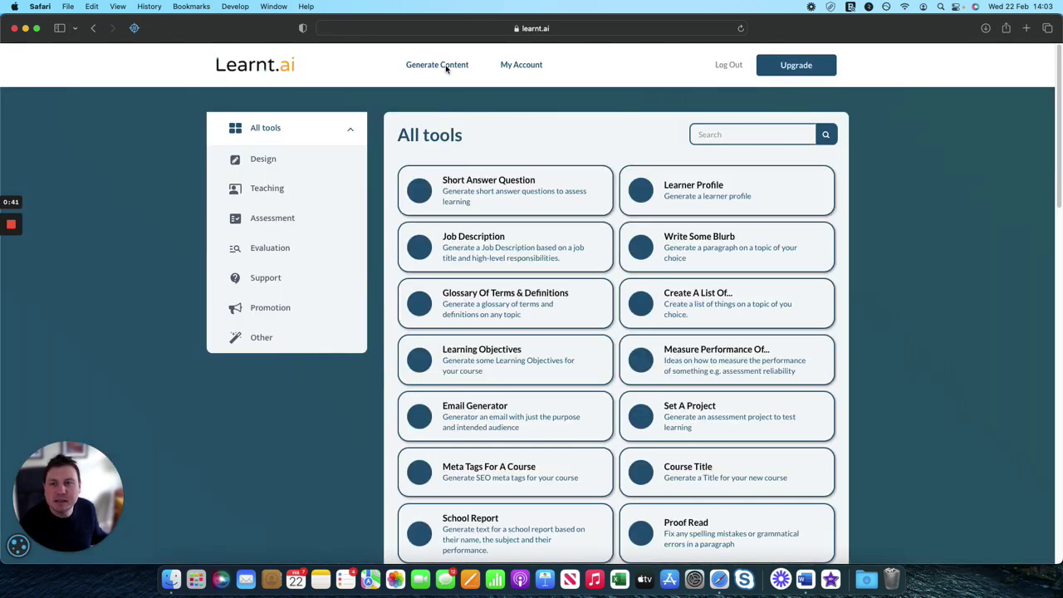
{"action": "left_click", "coordinate": [282, 166]}
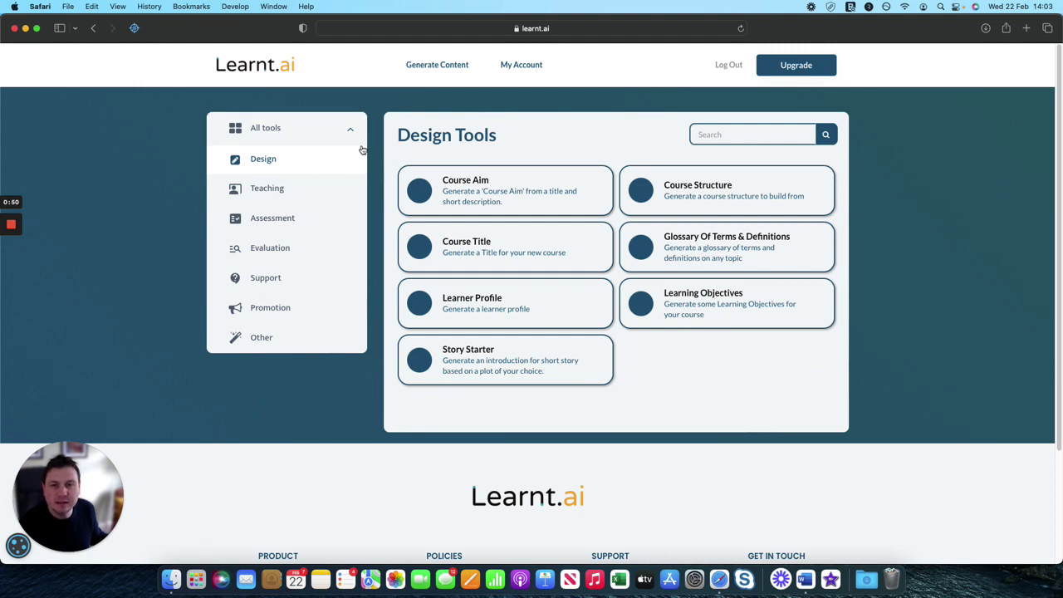
{"action": "left_click", "coordinate": [522, 243]}
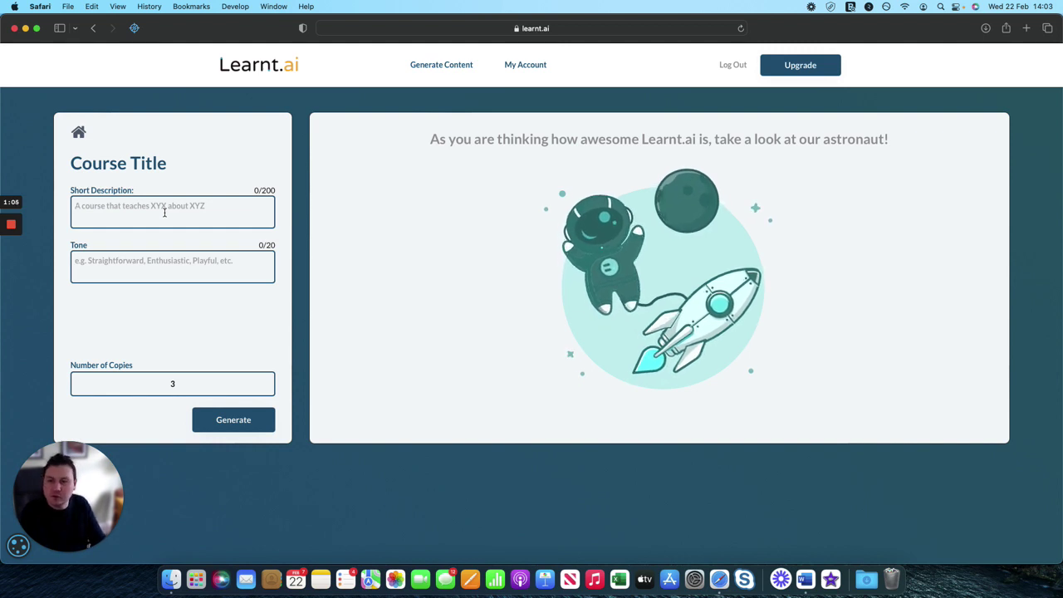
- Enter the short description "A course that teaches someone how to play piano"
{"action": "type", "text": "A course"}
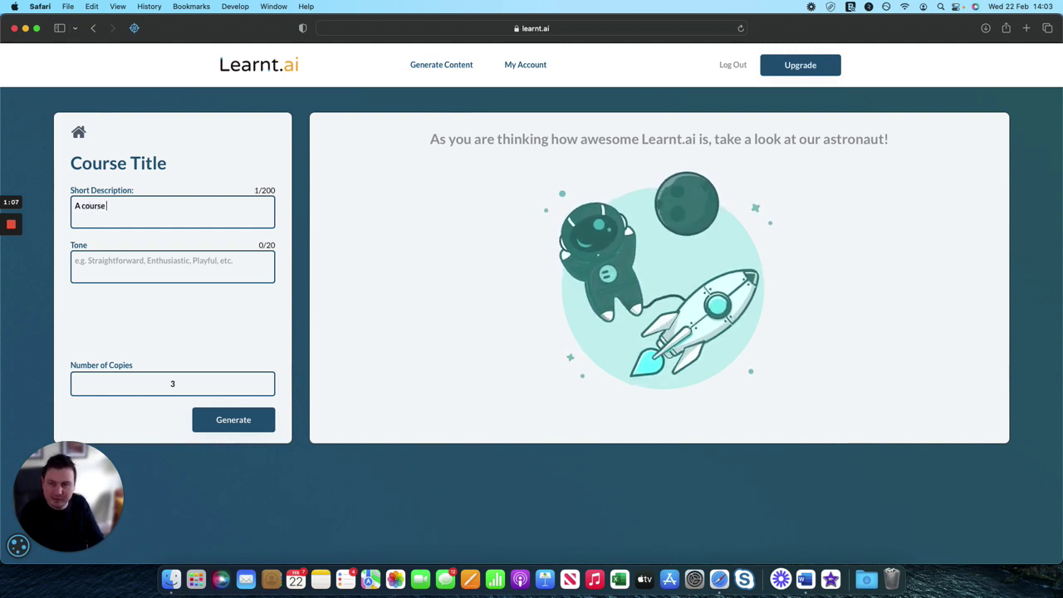
{"action": "type", "text": " that teachs"}
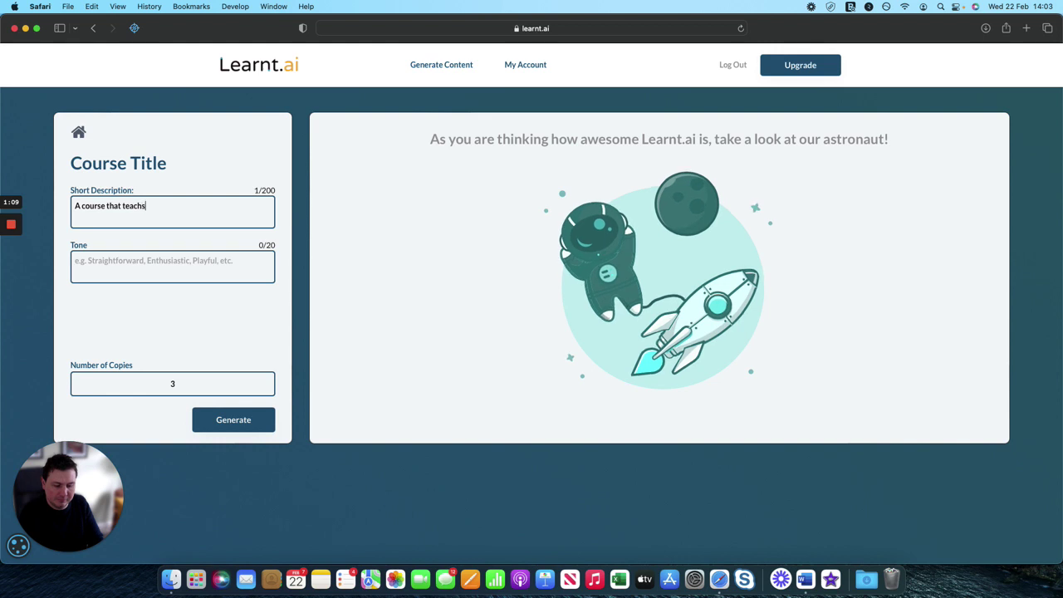
{"action": "key", "text": "BackSpace"}
{"action": "type", "text": "es some"}
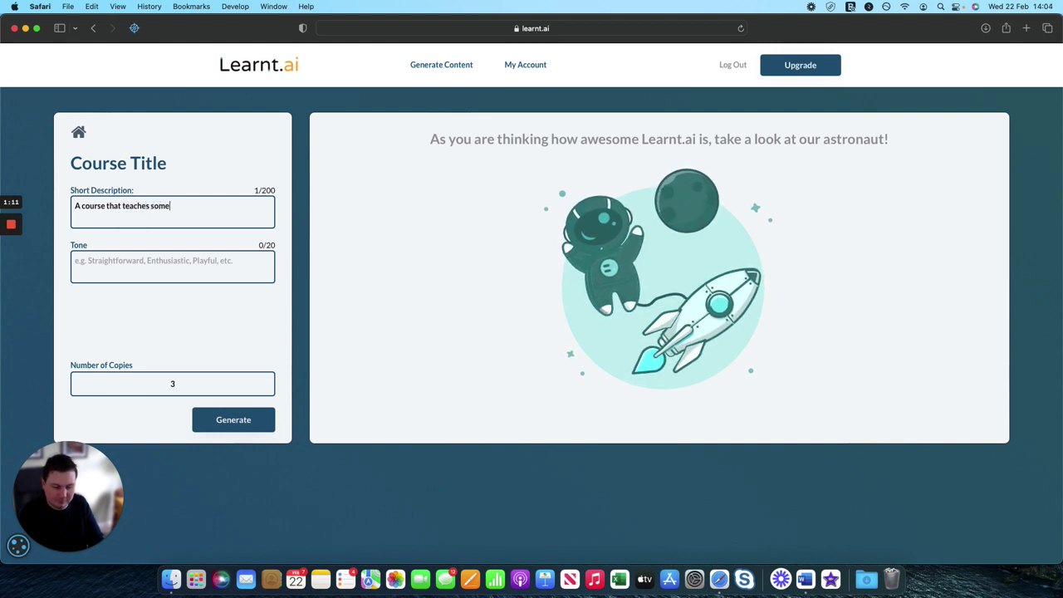
{"action": "type", "text": "one how to play piano"}
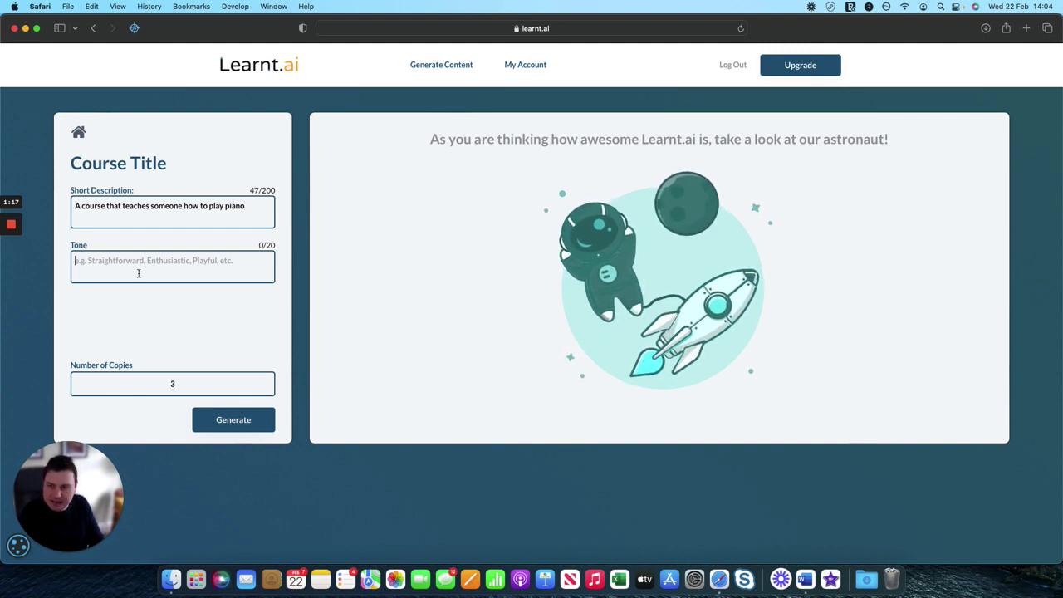
- Generate 5 copies of the course title in a "Straightforward" tone
{"action": "left_click", "coordinate": [172, 266]}
{"action": "type", "text": "Straightfo"}
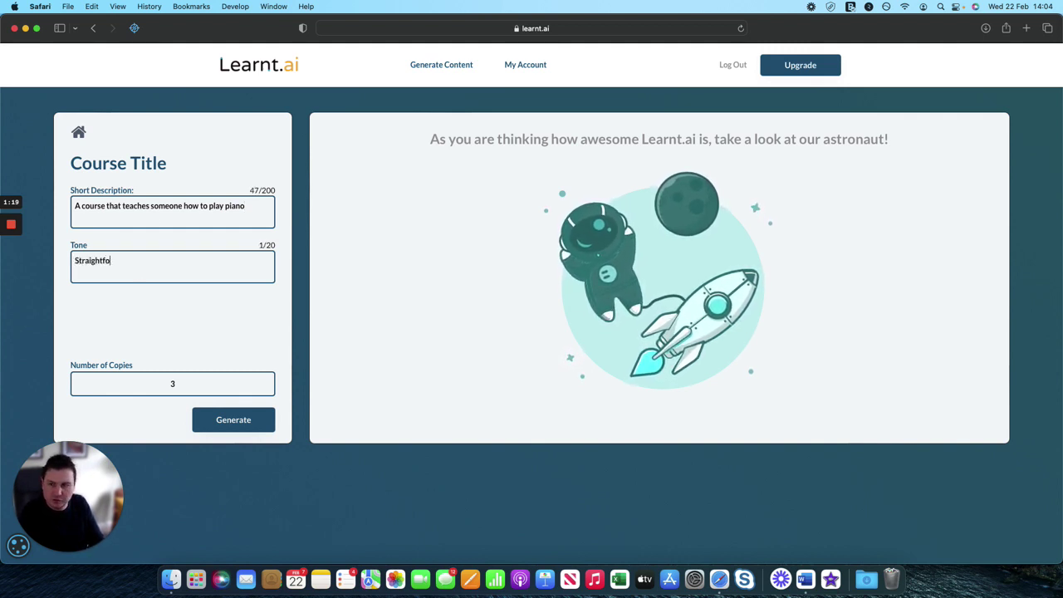
{"action": "type", "text": "rward"}
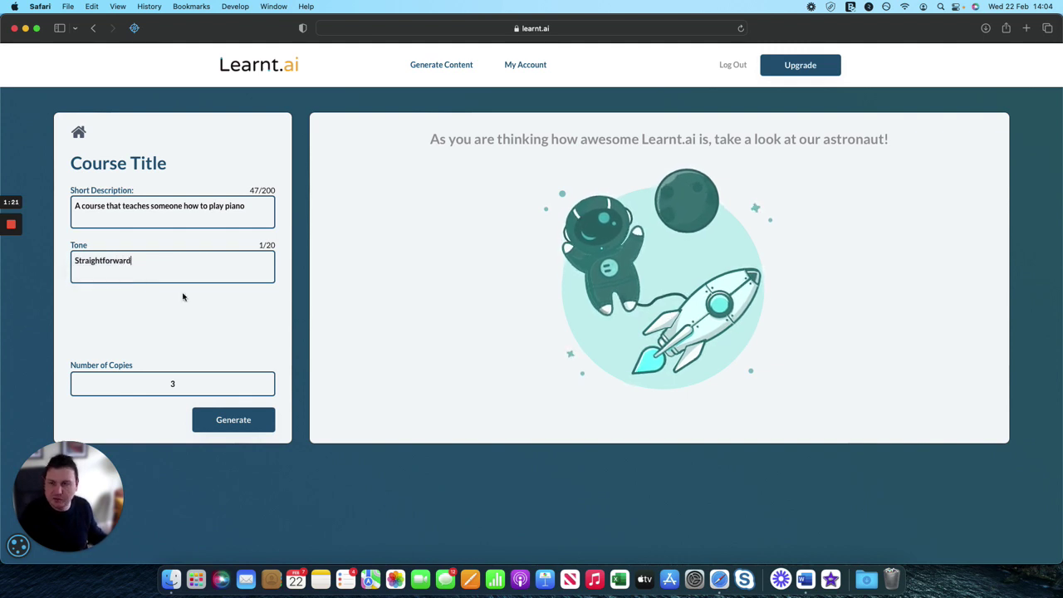
{"action": "left_click", "coordinate": [202, 389]}
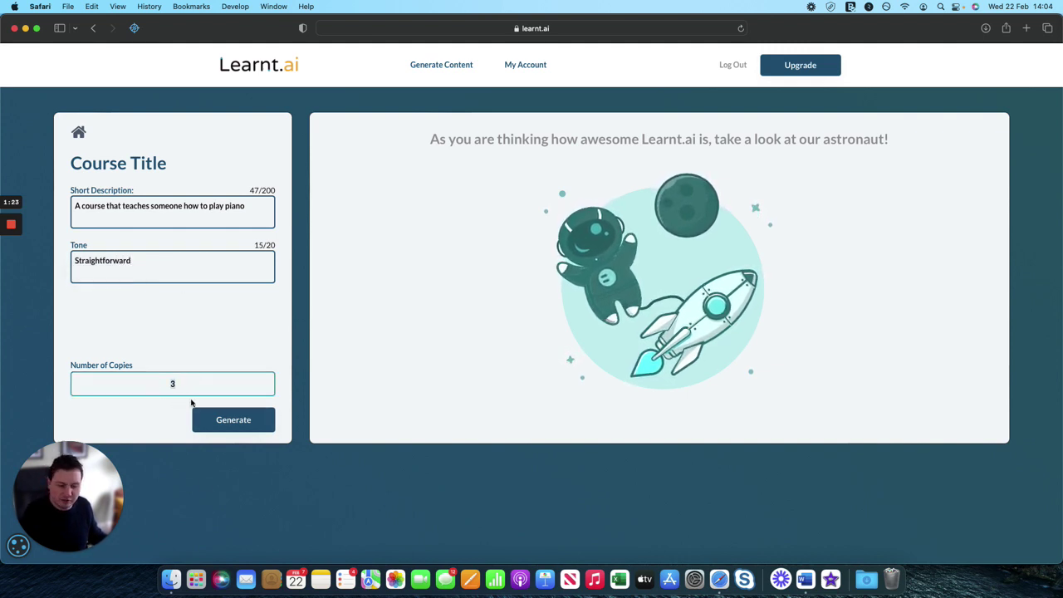
{"action": "key", "text": "BackSpace"}
{"action": "type", "text": "5"}
{"action": "left_click", "coordinate": [234, 419]}
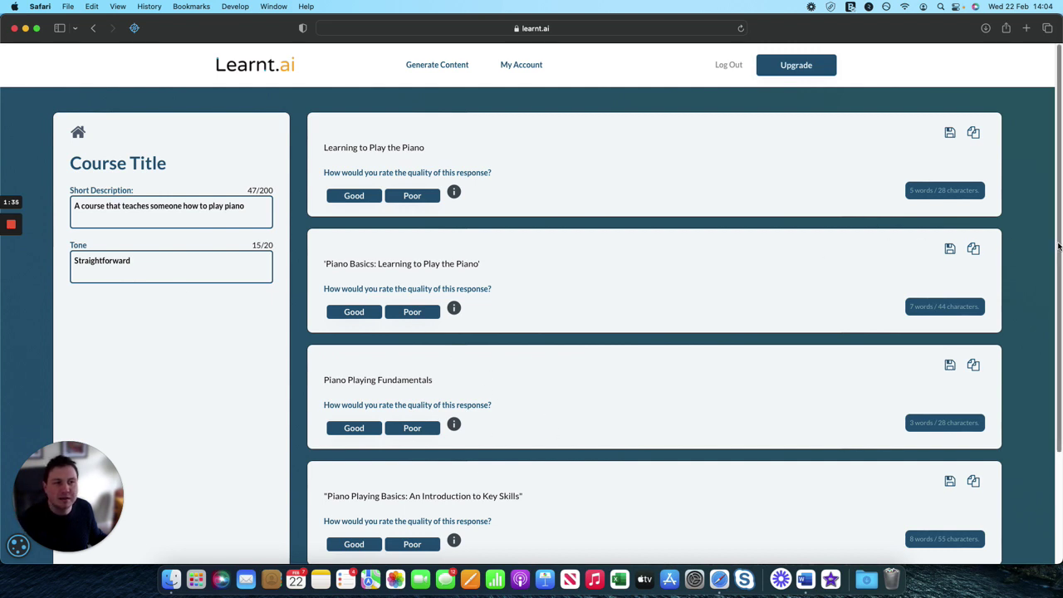
- Save the generated title "Learn to Play the Piano" and copy it to the clipboard
{"action": "scroll", "coordinate": [1059, 274], "scroll_direction": "down", "scroll_amount": 2}
{"action": "left_click_drag", "start_coordinate": [1059, 274], "coordinate": [553, 356]}
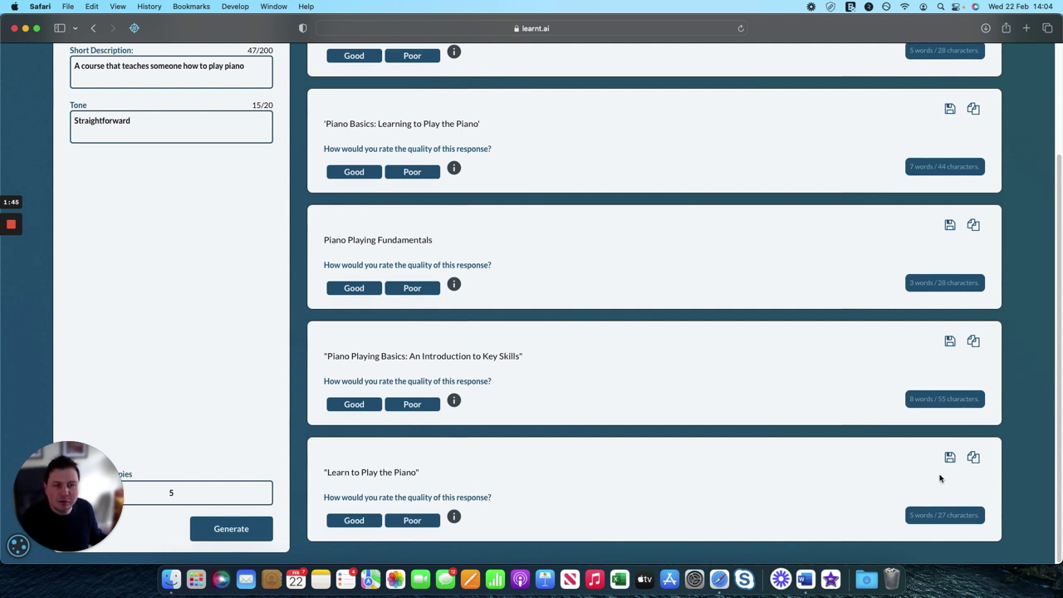
{"action": "left_click", "coordinate": [949, 458]}
{"action": "left_click", "coordinate": [973, 459]}
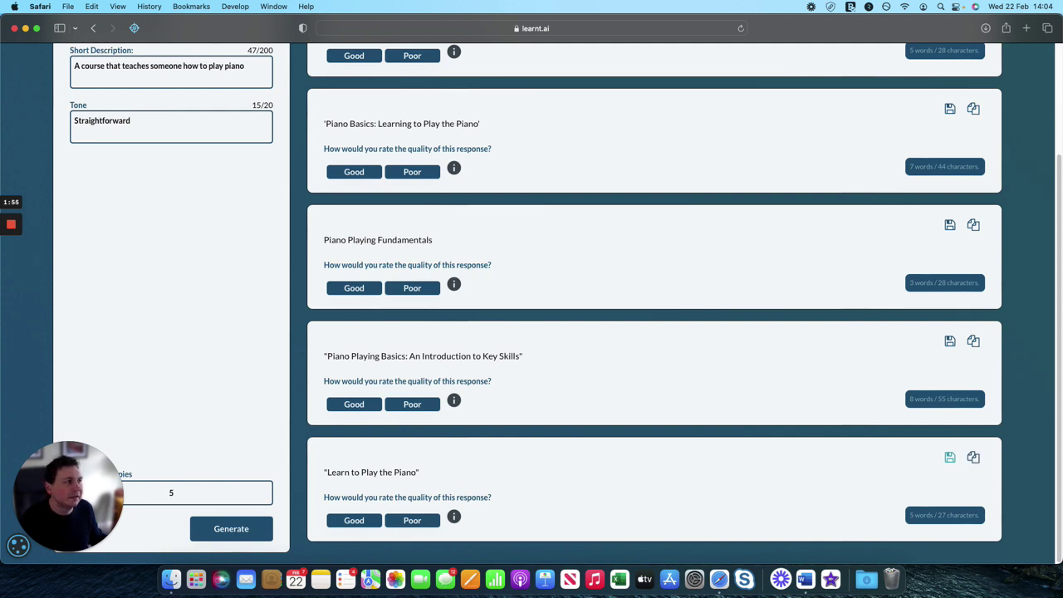
- Switch to the Word design document and paste the copied title beneath the Course Title question
{"action": "key", "text": "super+Tab"}
{"action": "double_click", "coordinate": [844, 33]}
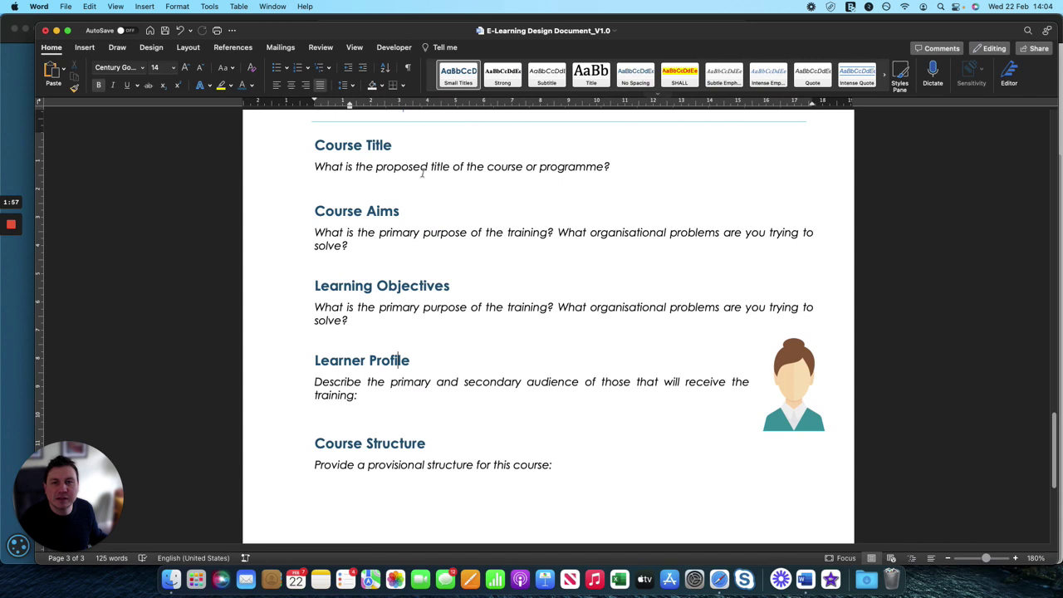
{"action": "left_click", "coordinate": [339, 187]}
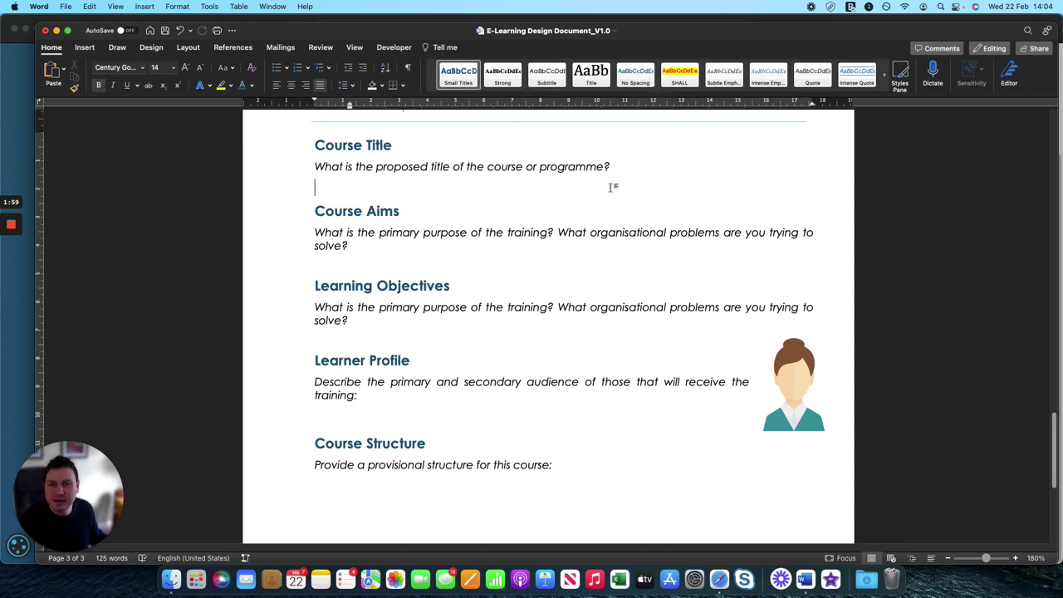
{"action": "left_click", "coordinate": [63, 70]}
{"action": "left_click", "coordinate": [68, 99]}
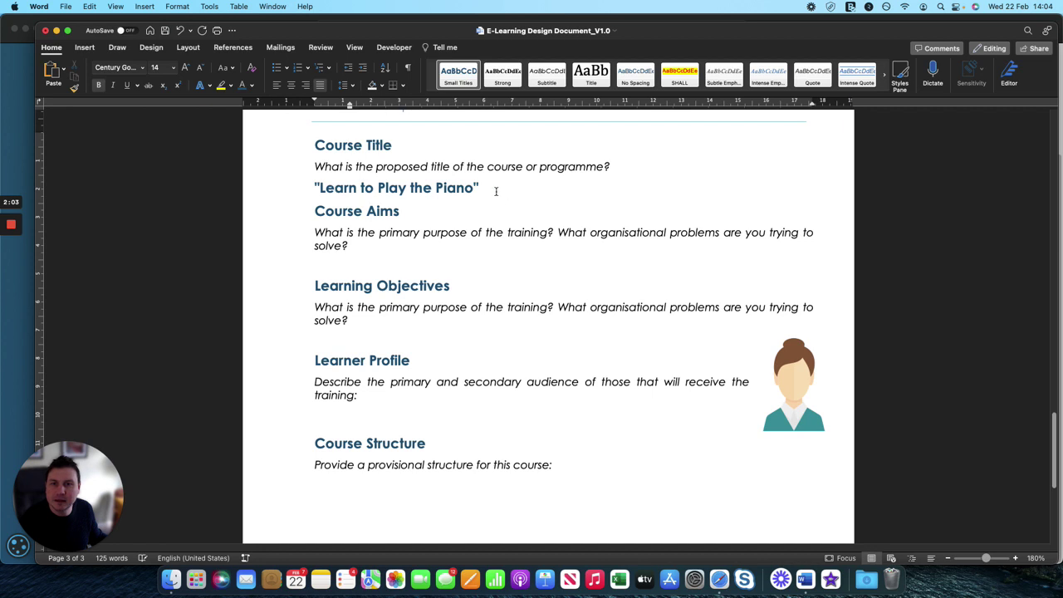
- Apply the No Spacing style to the pasted title and remove its quotation marks
{"action": "left_click", "coordinate": [265, 189]}
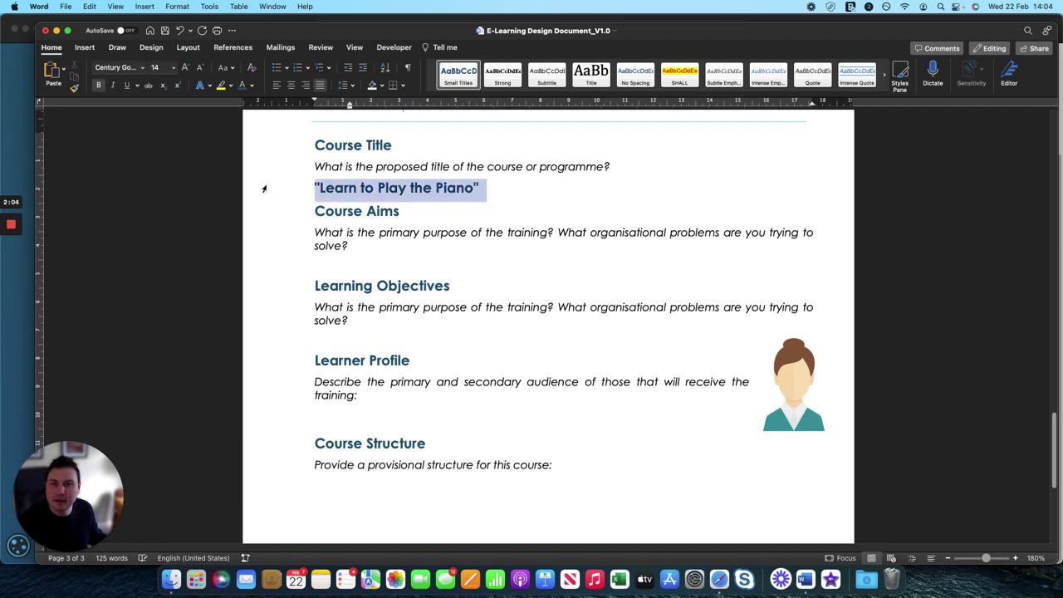
{"action": "left_click", "coordinate": [624, 78]}
{"action": "left_click", "coordinate": [475, 196]}
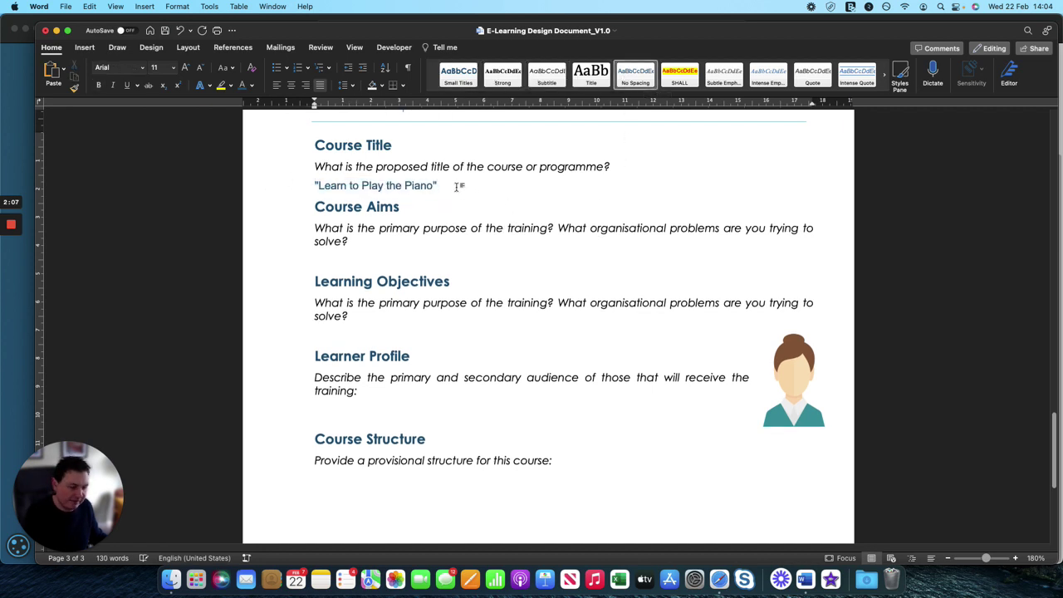
{"action": "key", "text": "BackSpace"}
{"action": "key", "text": "BackSpace"}
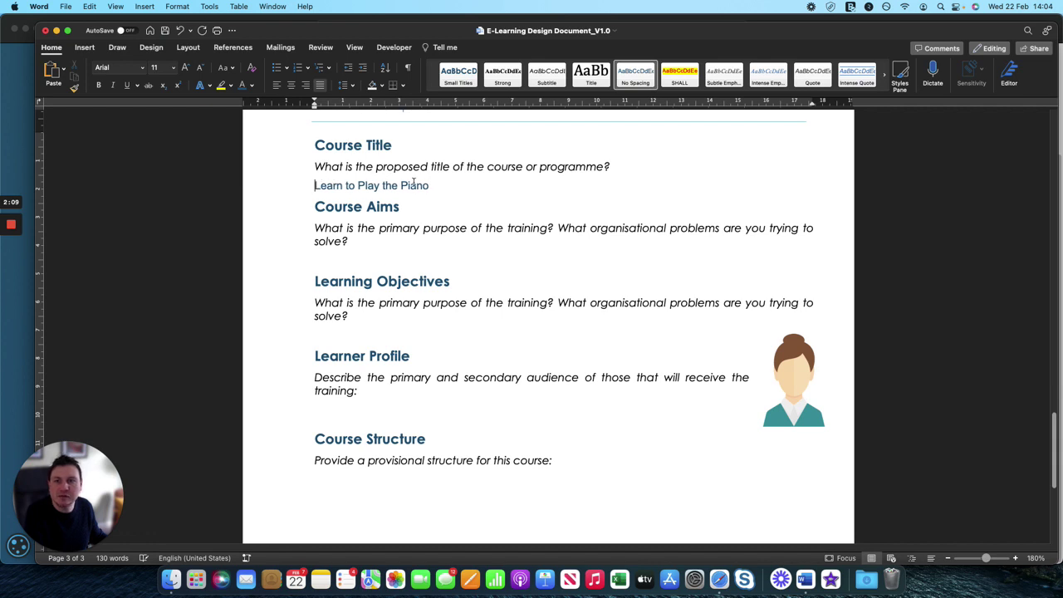
- Copy the title "Learn to Play the Piano" and add a blank line below it, before Course Aims
{"action": "left_click", "coordinate": [225, 188]}
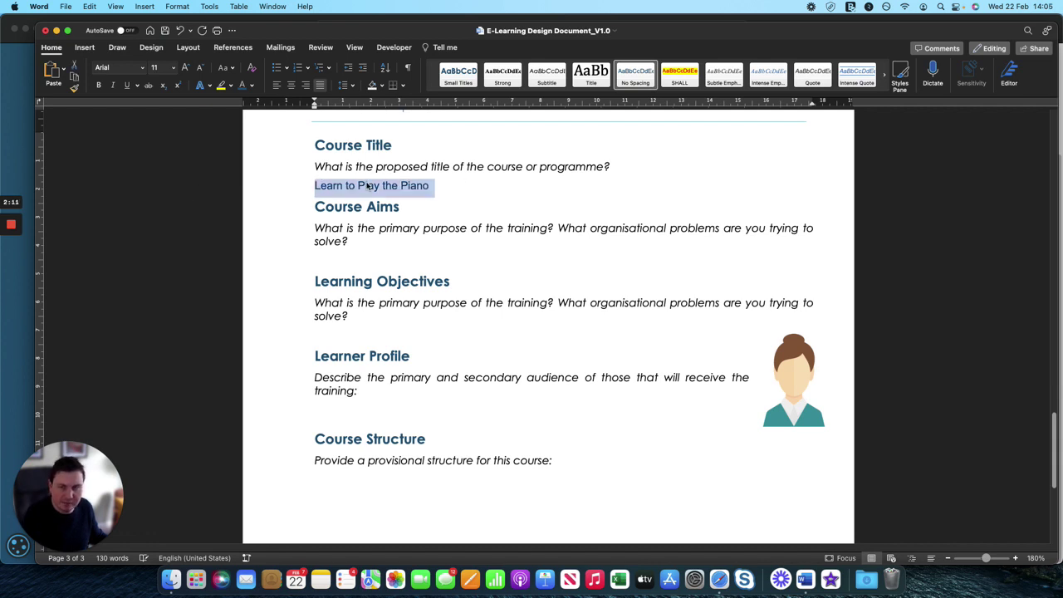
{"action": "left_click", "coordinate": [475, 185]}
{"action": "key", "text": "Return"}
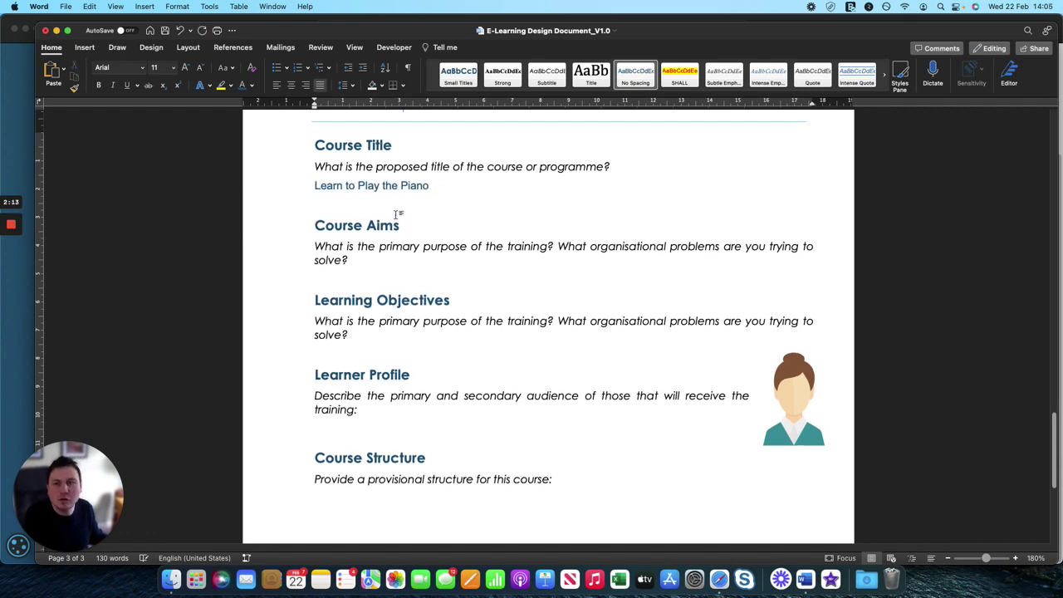
- Switch back to Learnt.ai in Safari and open the Course Aim generator among the Design tools
{"action": "key", "text": "ctrl+Right"}
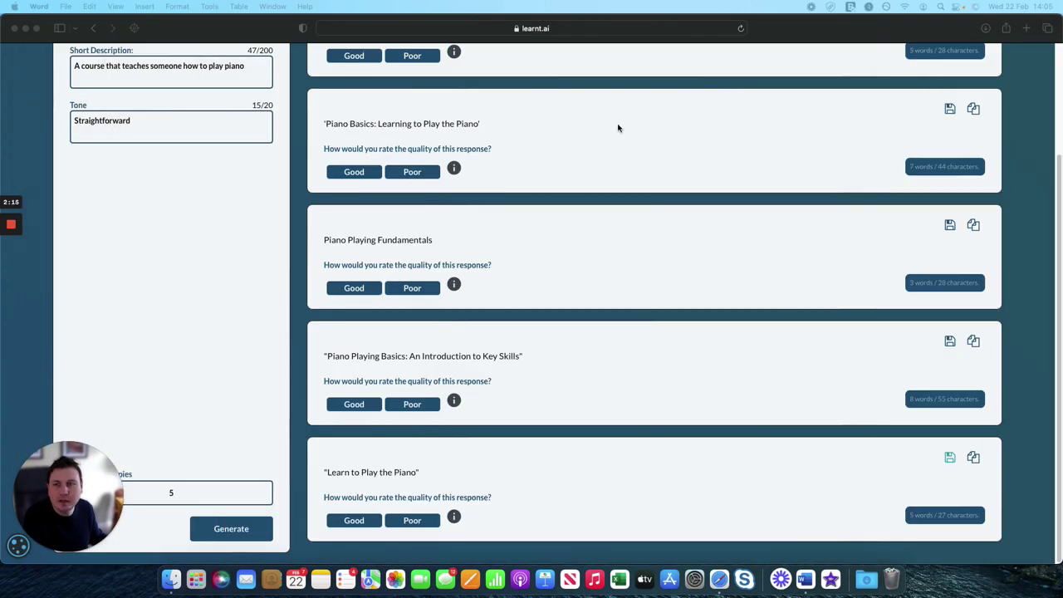
{"action": "left_click", "coordinate": [1052, 213]}
{"action": "left_click_drag", "start_coordinate": [1059, 213], "coordinate": [1060, 137]}
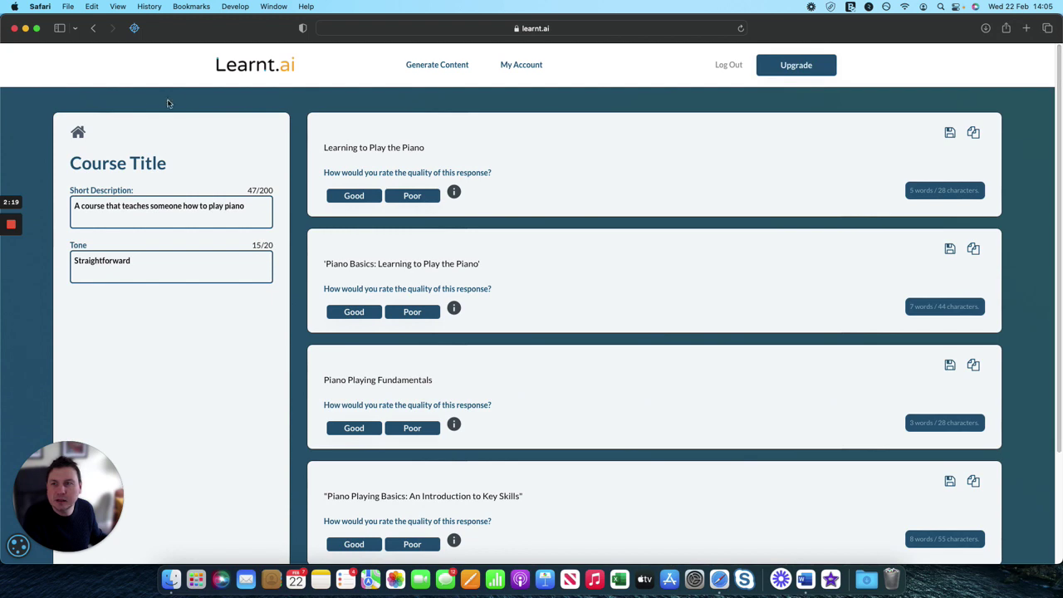
{"action": "left_click", "coordinate": [81, 131]}
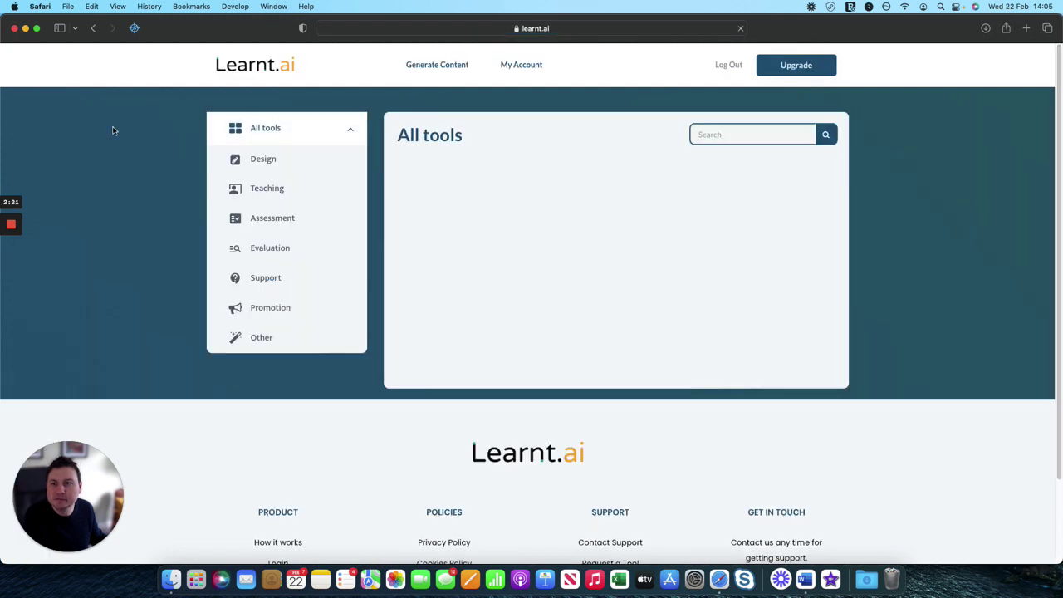
{"action": "left_click", "coordinate": [285, 159]}
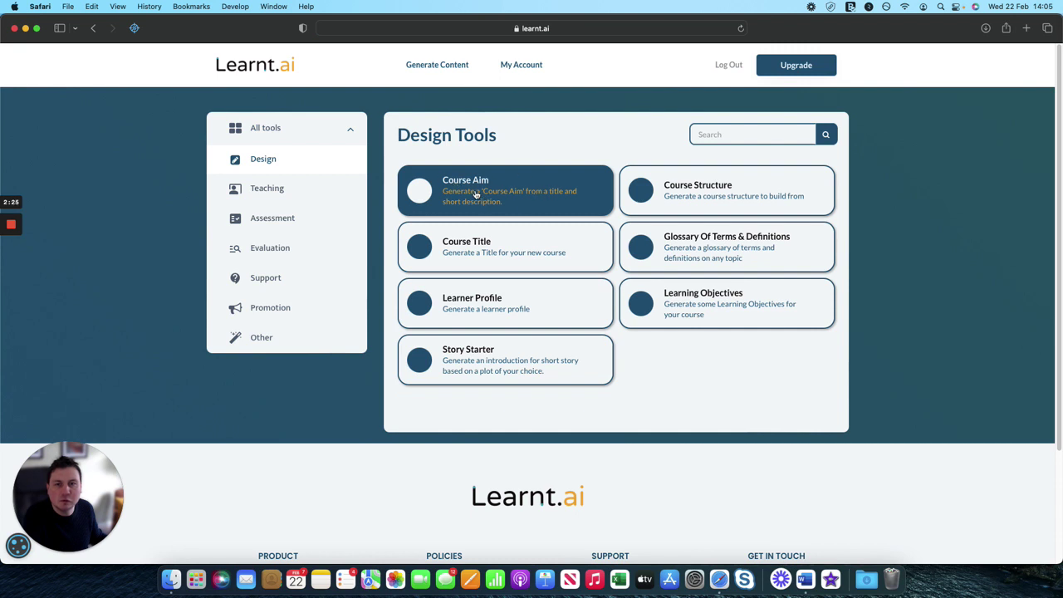
{"action": "left_click", "coordinate": [533, 201]}
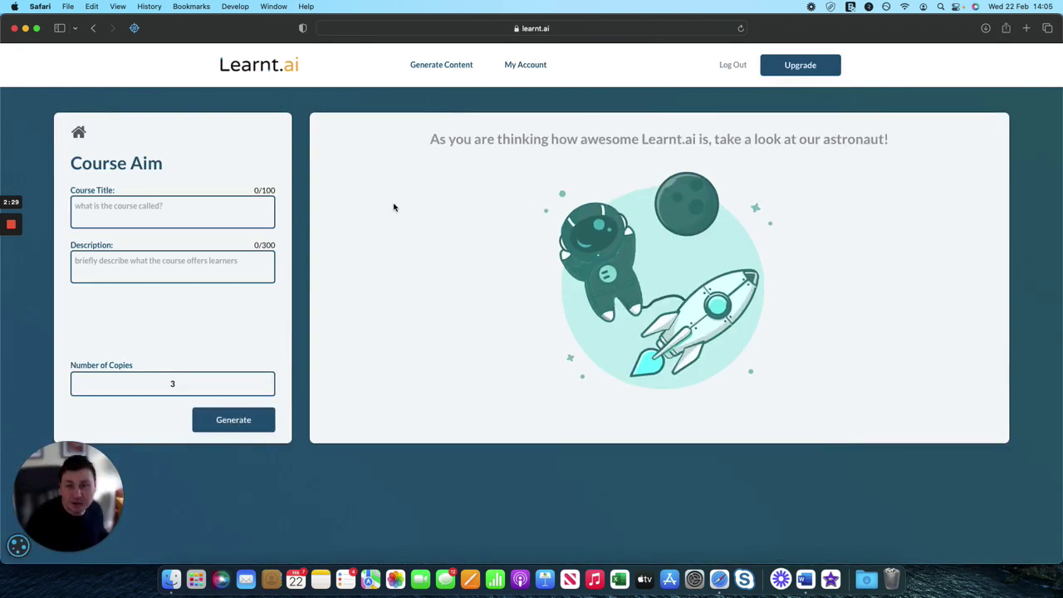
- Generate course aims for the title "Learn to Play the Piano" with the description "A 6 week course teaches beginners how to play the piano"
{"action": "left_click", "coordinate": [98, 203]}
{"action": "key", "text": "super+v"}
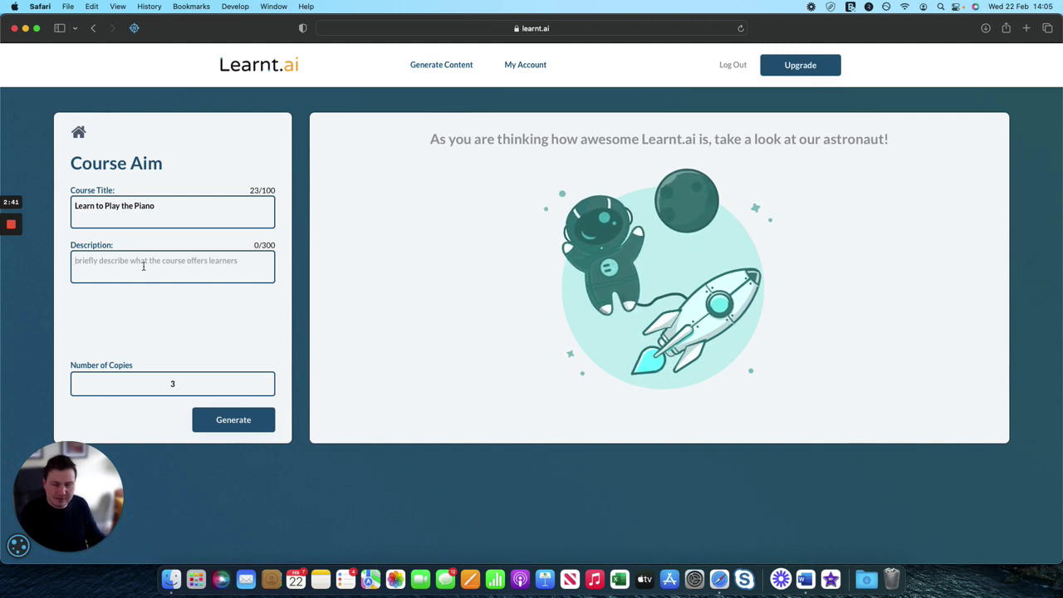
{"action": "type", "text": "A"}
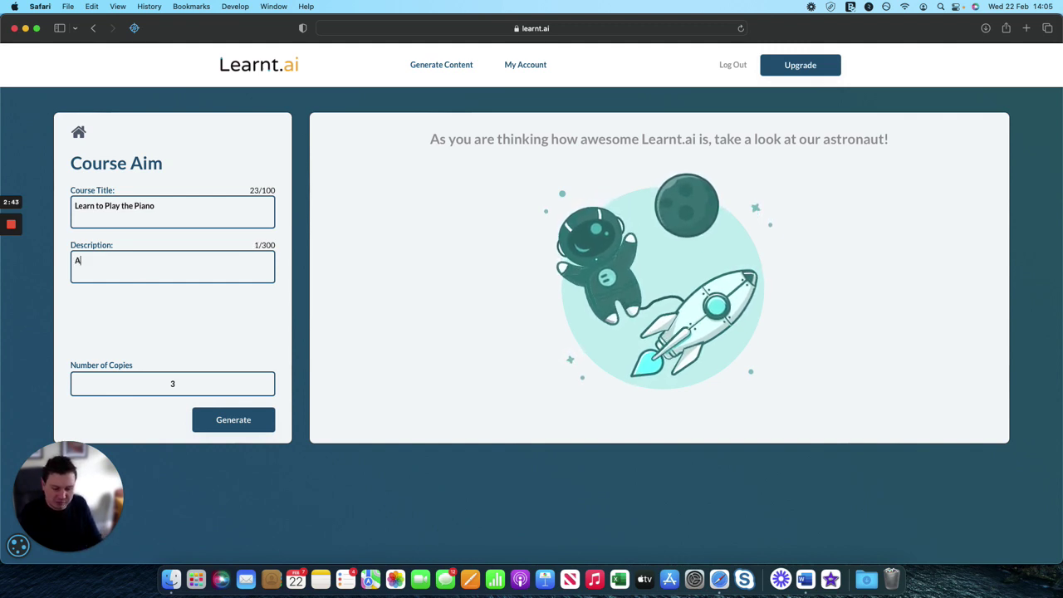
{"action": "type", "text": " 6 week "}
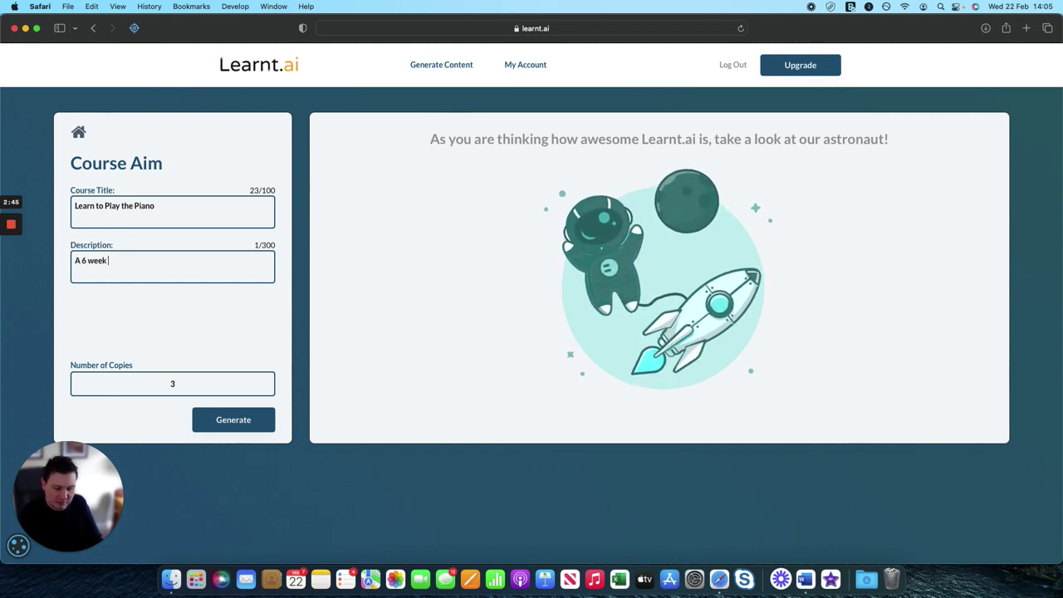
{"action": "type", "text": "course teaches beginners"}
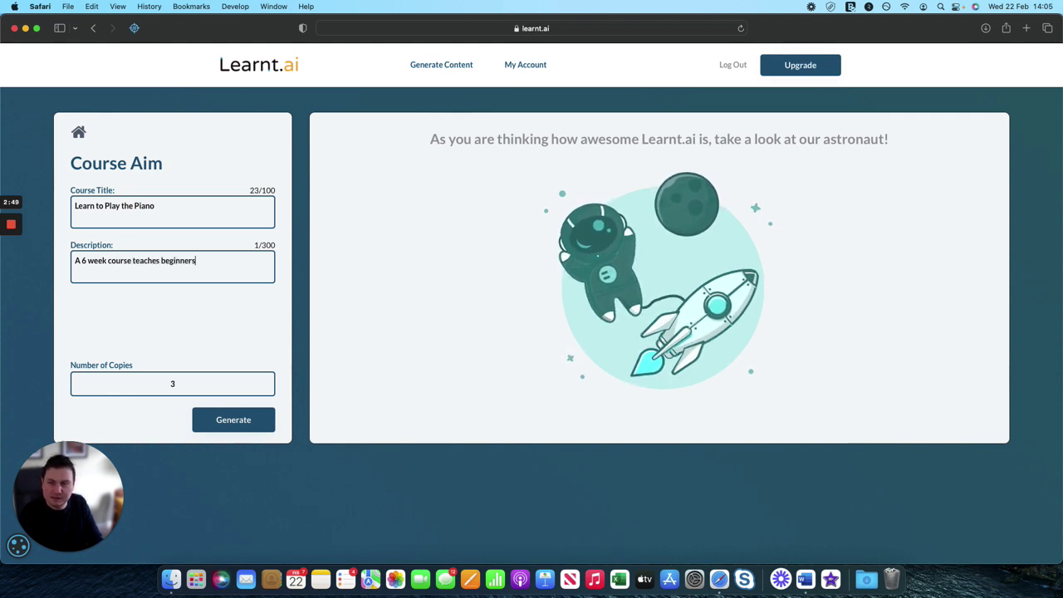
{"action": "type", "text": " how to play the piano"}
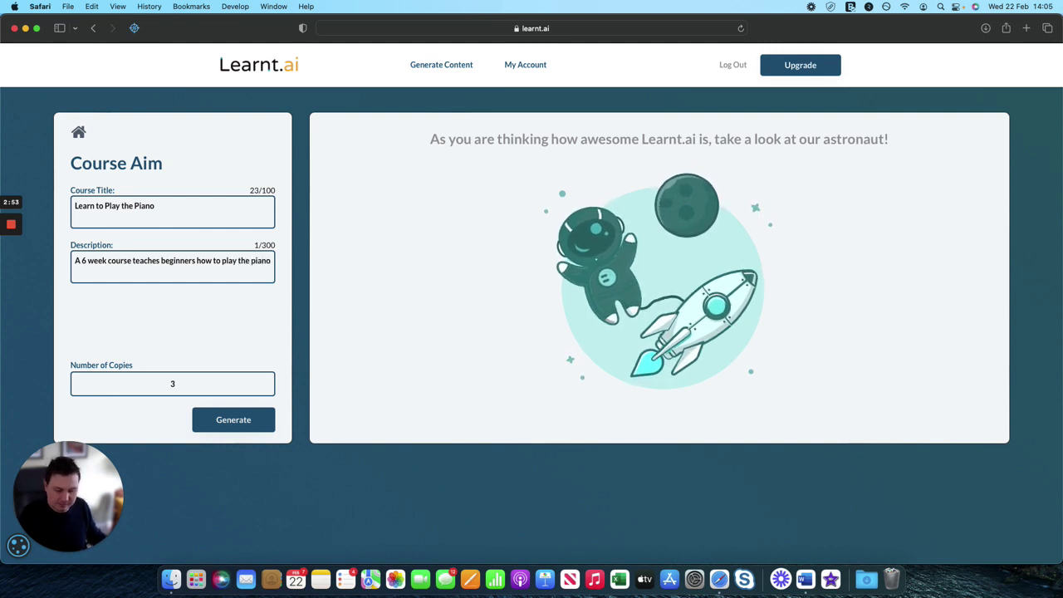
{"action": "key", "text": "super+a"}
{"action": "key", "text": "Right"}
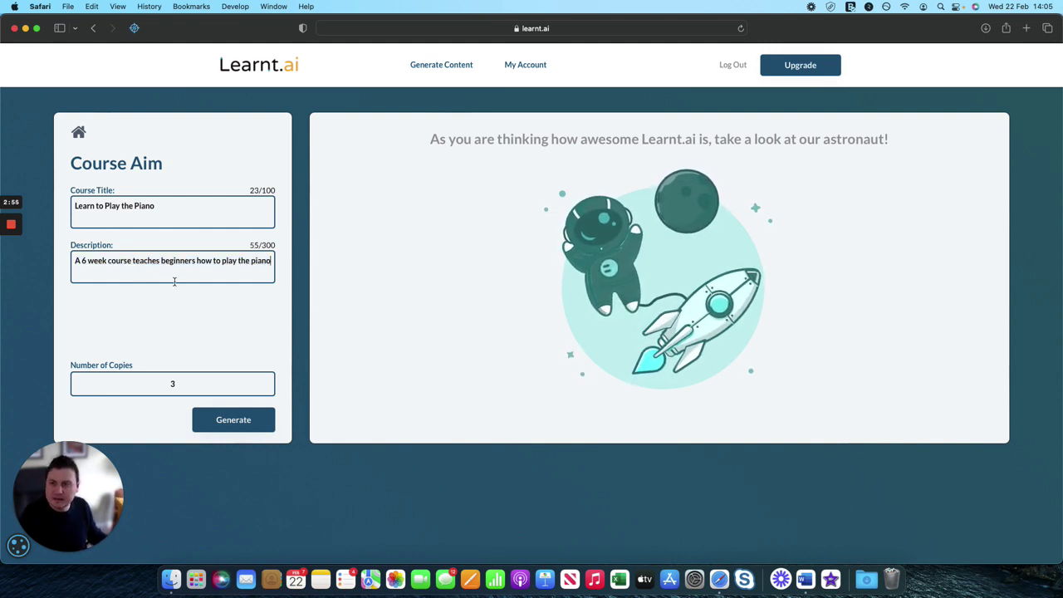
{"action": "left_click", "coordinate": [261, 418]}
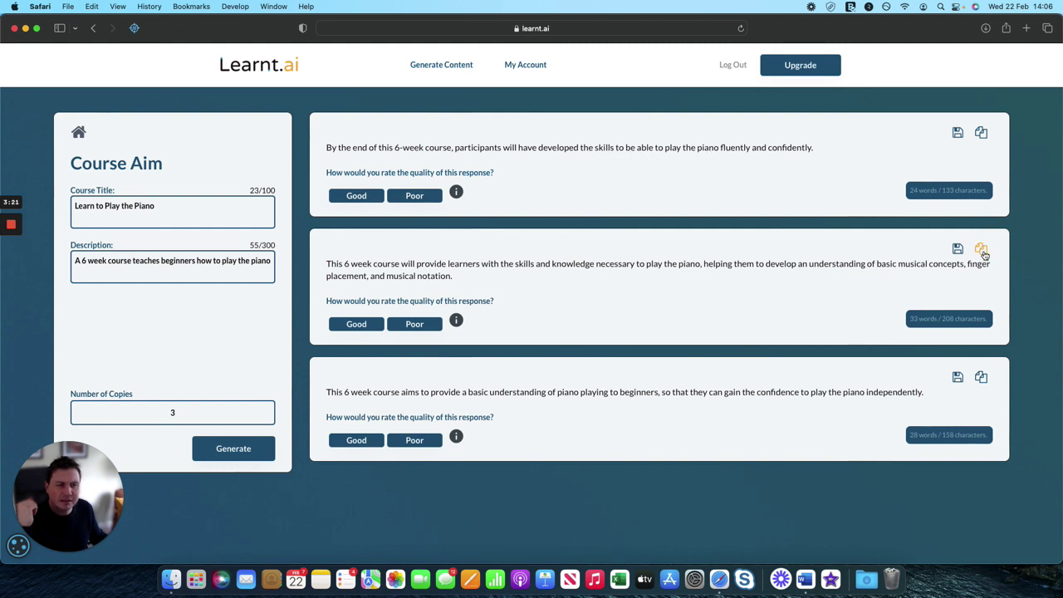
- Copy the second generated aim into the Word design document beneath the Course Aims question and add a blank line after it
{"action": "key", "text": "super+Tab"}
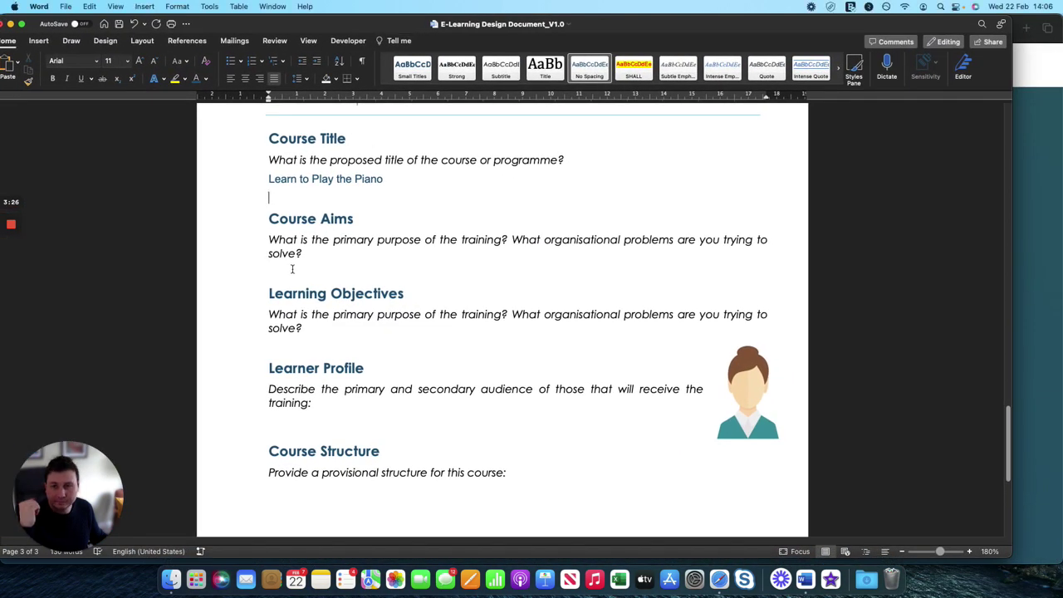
{"action": "left_click", "coordinate": [287, 268]}
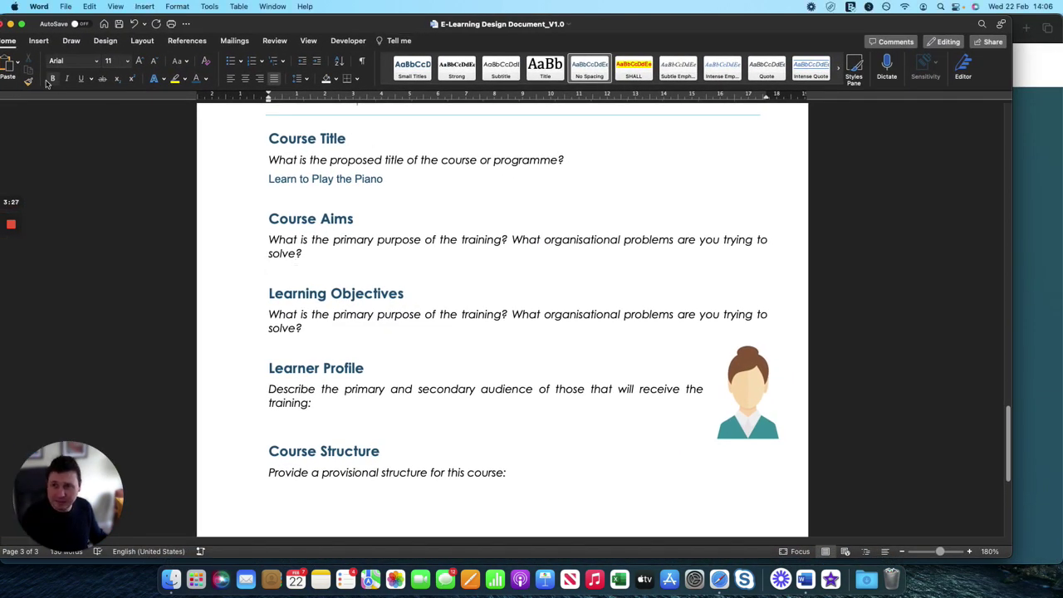
{"action": "type", "text": "This 6 week course will provide learners with the skills and knowledge necessary to play the piano, helping them to develop an understanding of basic musical concepts, finger placement, and musical notation."}
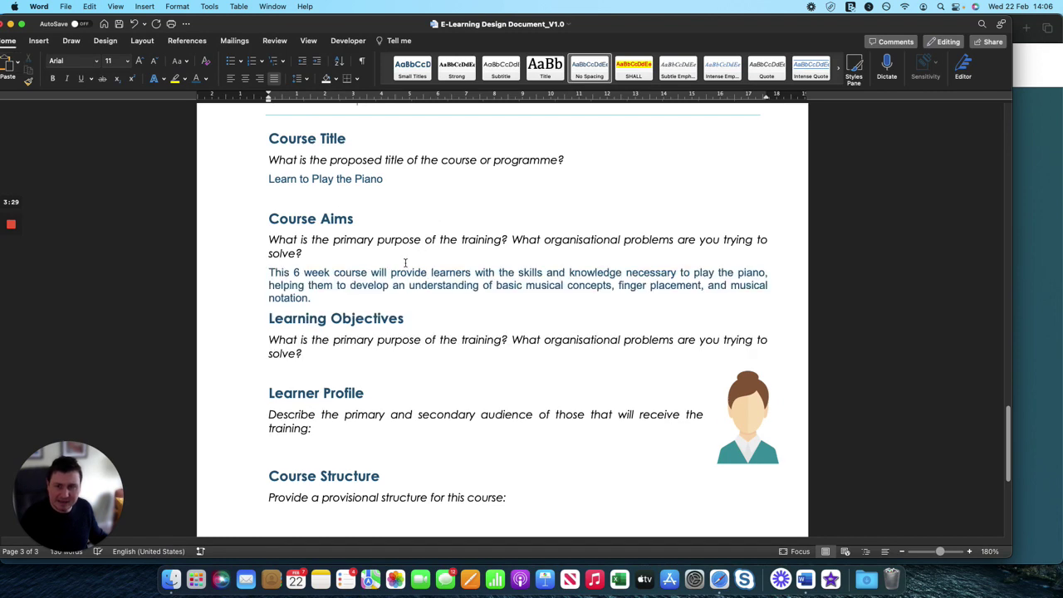
{"action": "key", "text": "Return"}
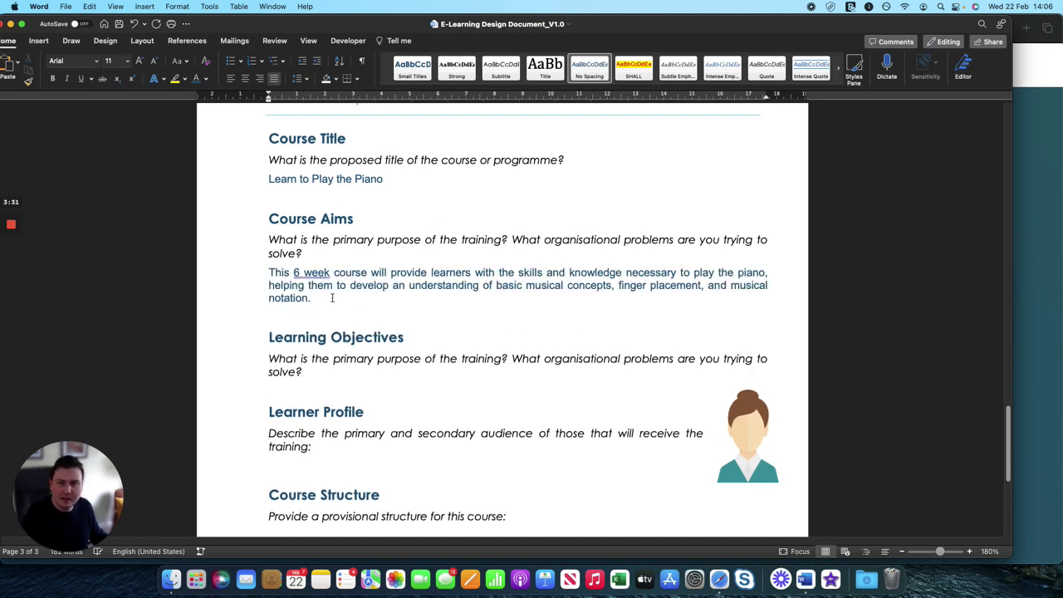
{"action": "left_click_drag", "start_coordinate": [366, 22], "coordinate": [59, 33]}
{"action": "double_click", "coordinate": [60, 33]}
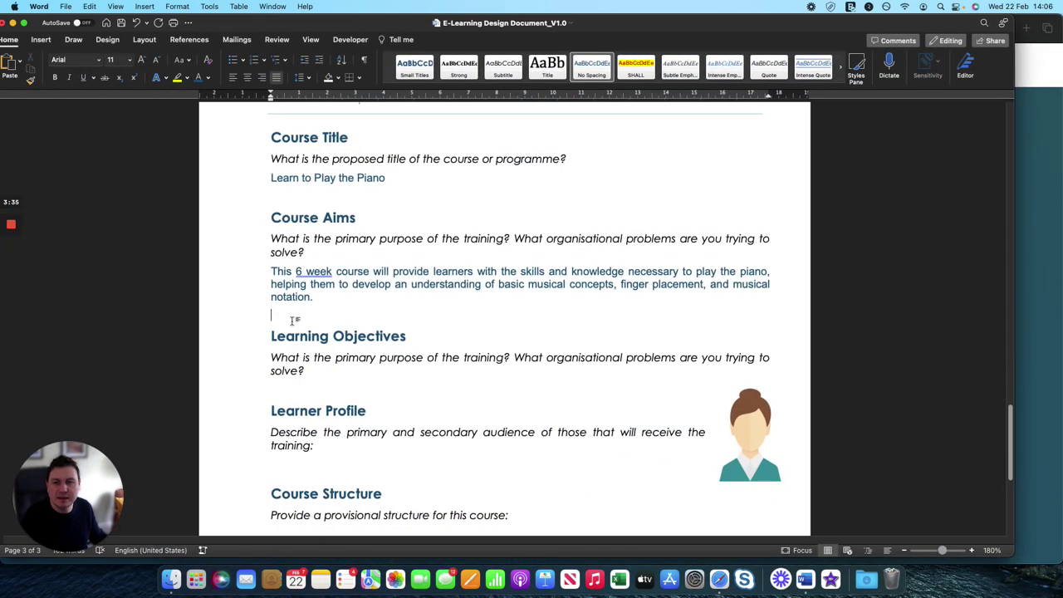
- Return to Learnt.ai in Safari and open the Learning Objectives generator among the Design tools
{"action": "key", "text": "super+m"}
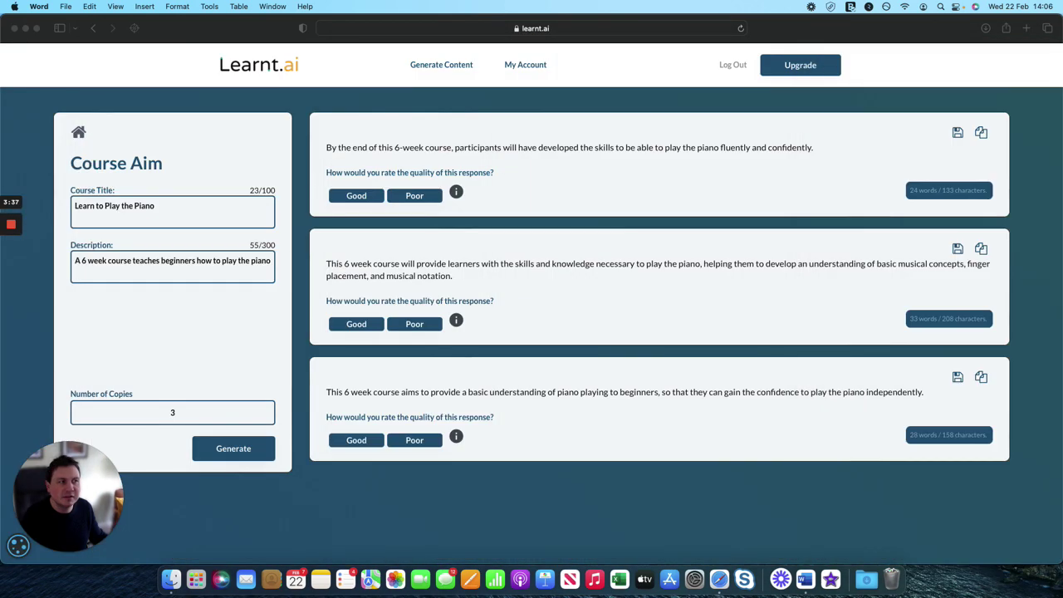
{"action": "left_click", "coordinate": [79, 136]}
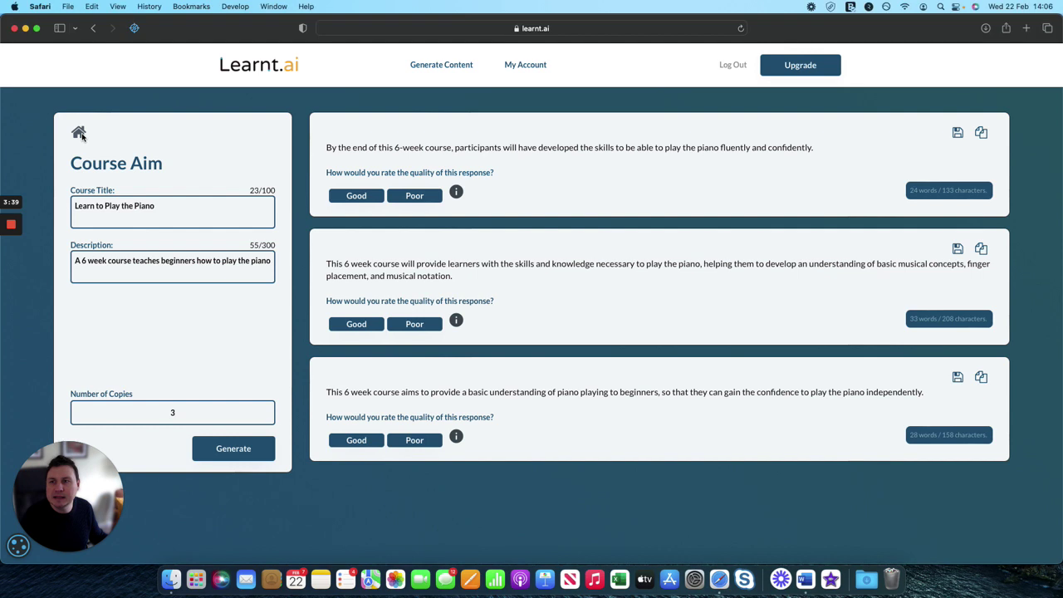
{"action": "left_click", "coordinate": [78, 133]}
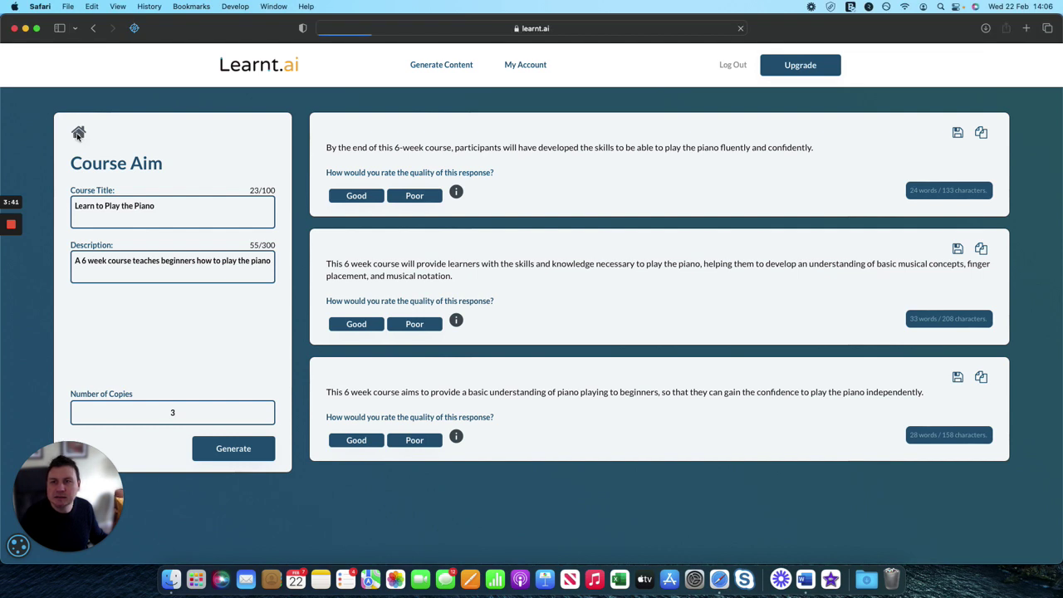
{"action": "left_click", "coordinate": [263, 165]}
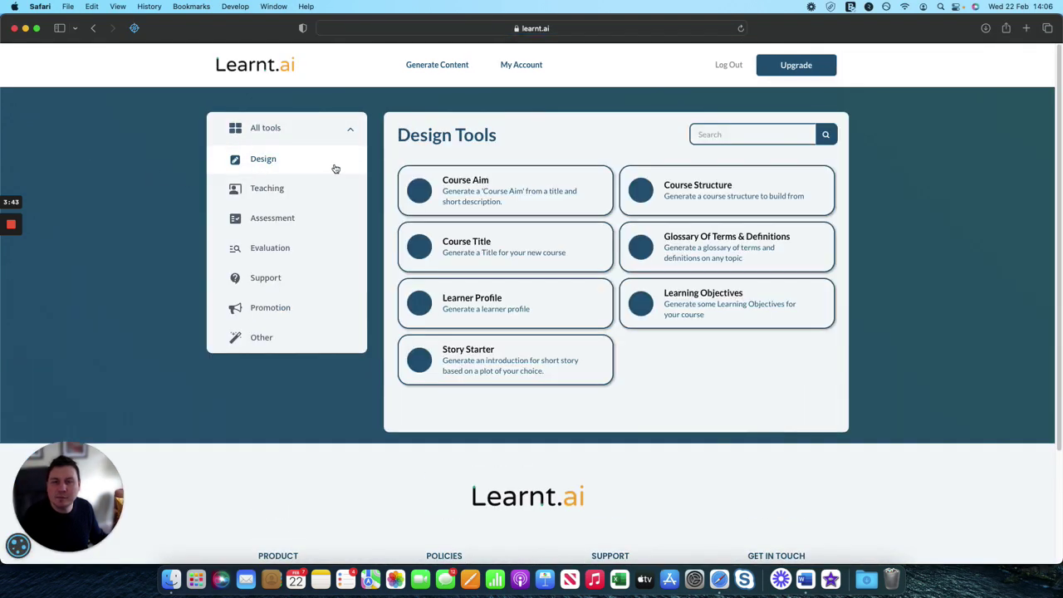
{"action": "left_click", "coordinate": [677, 297]}
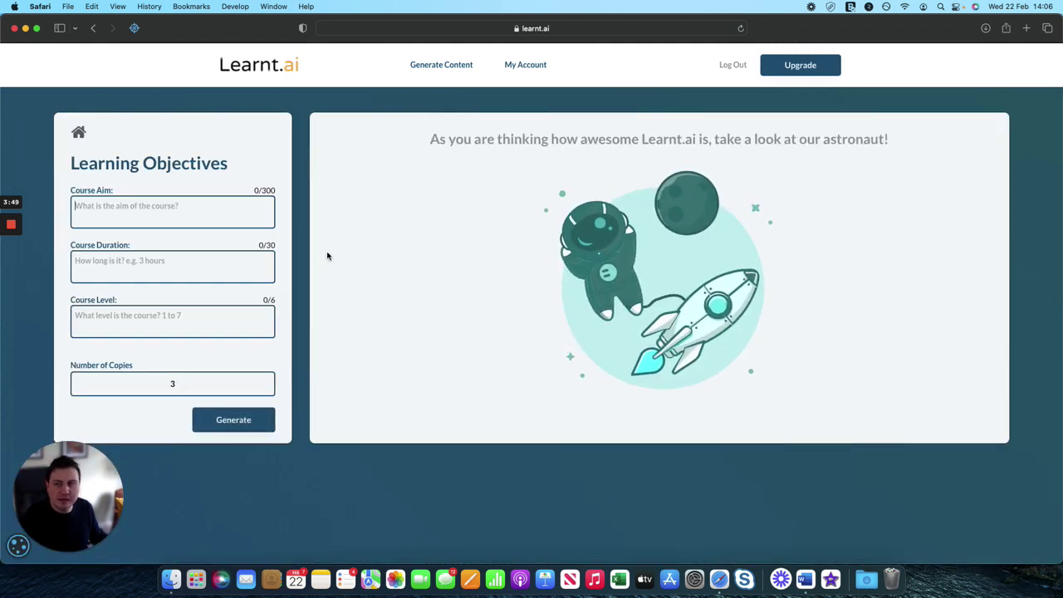
- Paste the copied aim as the Course Aim, moving "6 week" out of it into the Course Duration as "6 weeks"
{"action": "type", "text": "This 6 week course will provide learners with the skills and knowledge necessary to play the piano, helping them to develop an understanding of basic musical concepts, finger placement, and musical notation."}
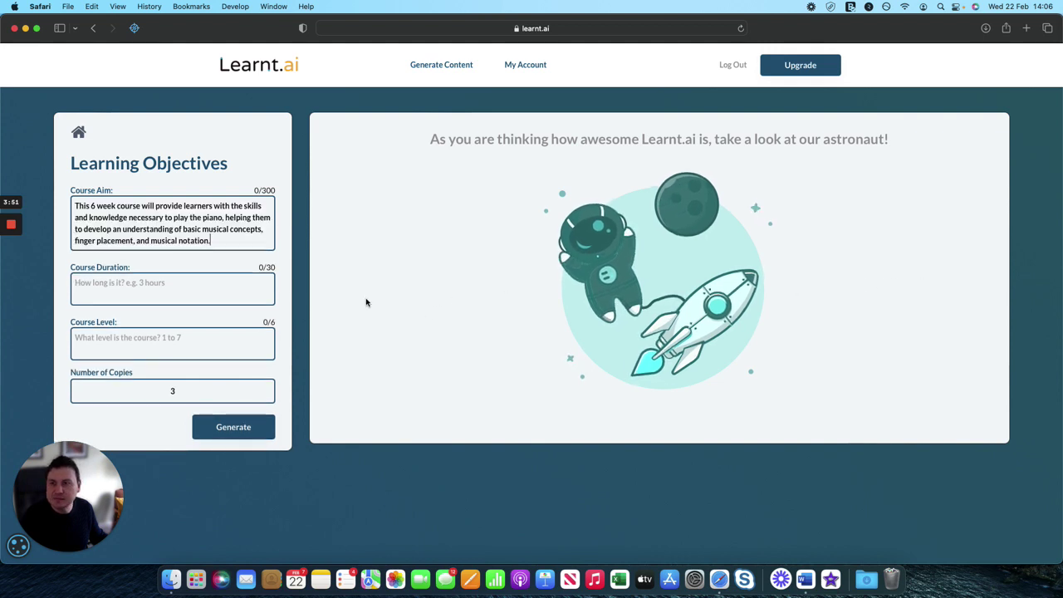
{"action": "left_click", "coordinate": [265, 291]}
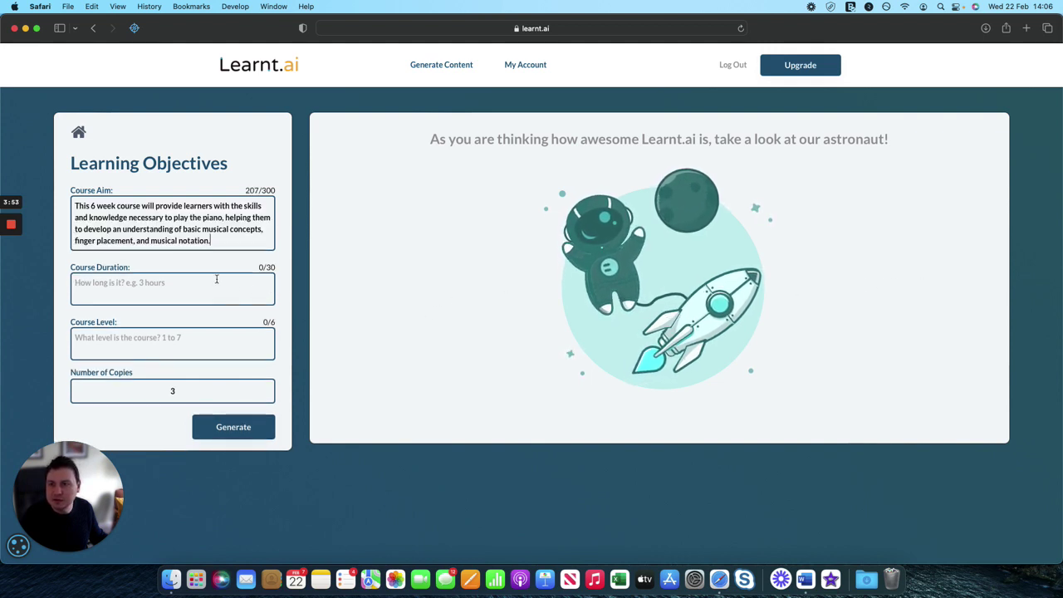
{"action": "double_click", "coordinate": [114, 205]}
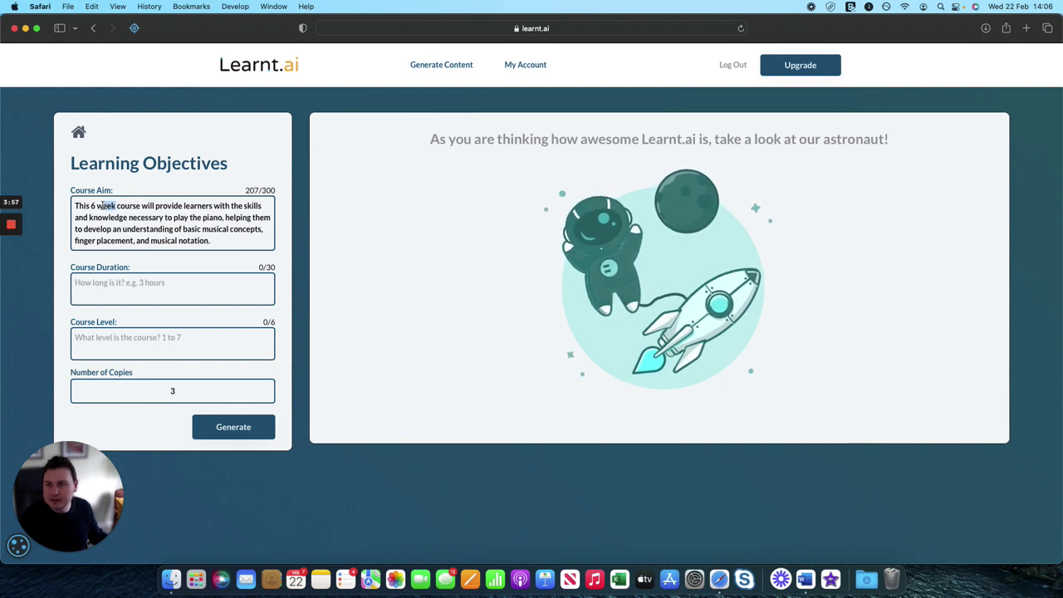
{"action": "key", "text": "super+x"}
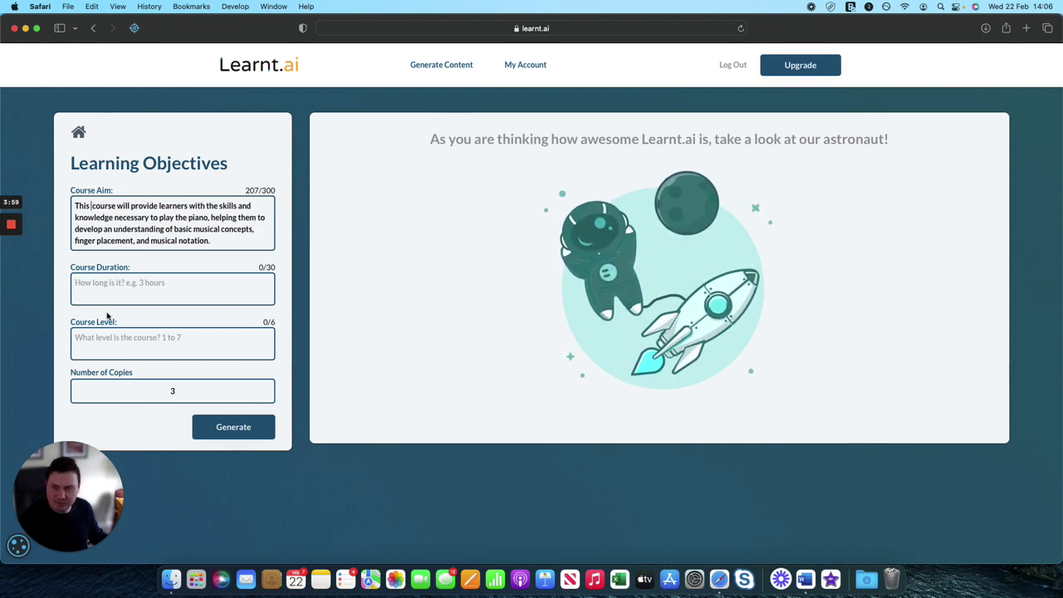
{"action": "left_click", "coordinate": [115, 290]}
{"action": "key", "text": "super+v"}
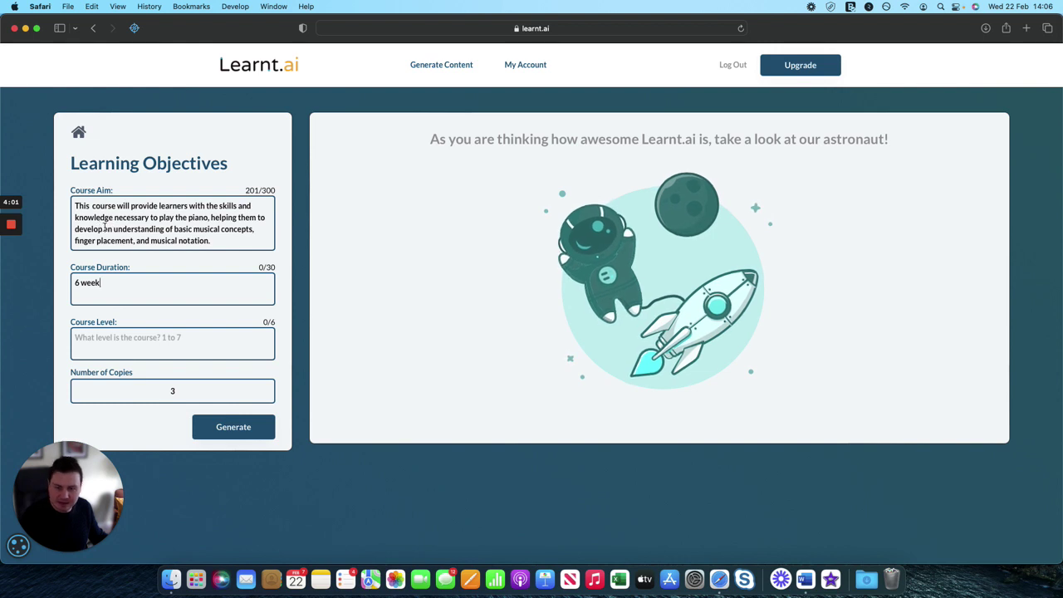
{"action": "type", "text": "s"}
{"action": "left_click", "coordinate": [93, 206]}
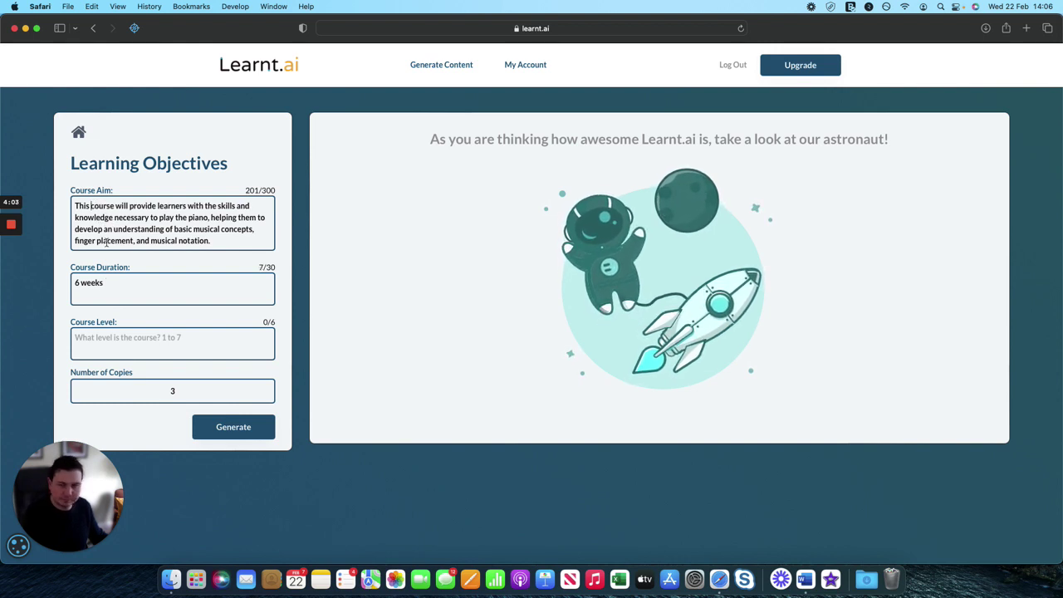
- Set the course level to 3 and the number of copies to 2, and generate the learning objectives
{"action": "left_click", "coordinate": [123, 340]}
{"action": "type", "text": "3"}
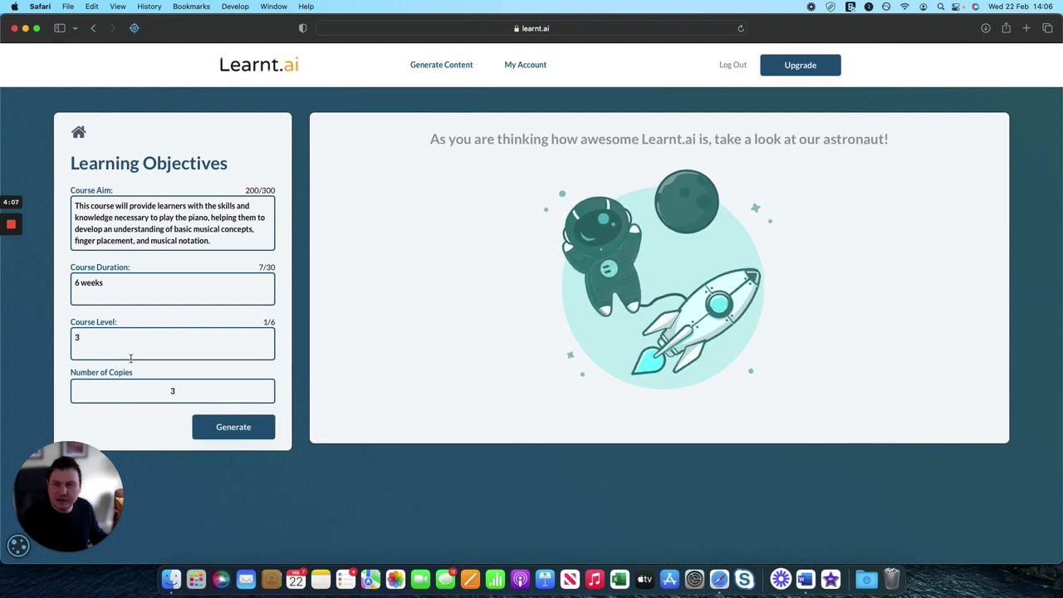
{"action": "left_click", "coordinate": [167, 397]}
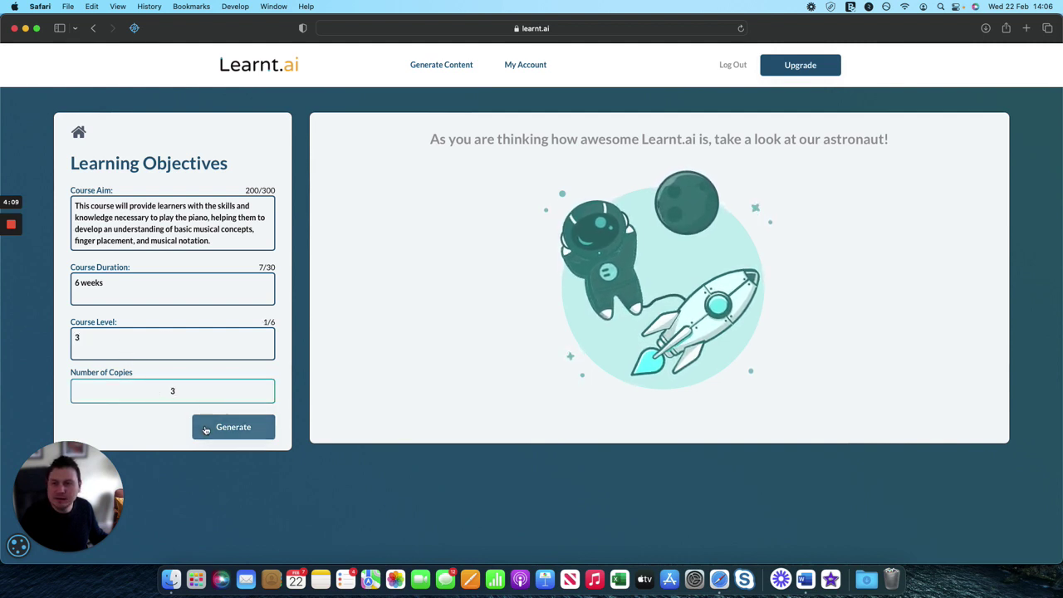
{"action": "left_click_drag", "start_coordinate": [183, 394], "coordinate": [139, 389]}
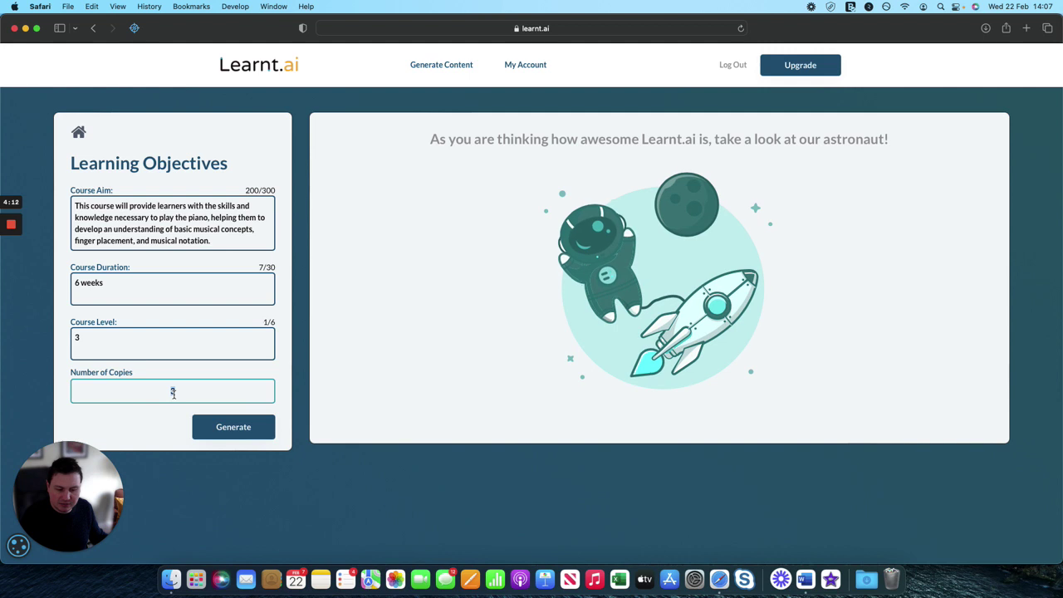
{"action": "type", "text": "2"}
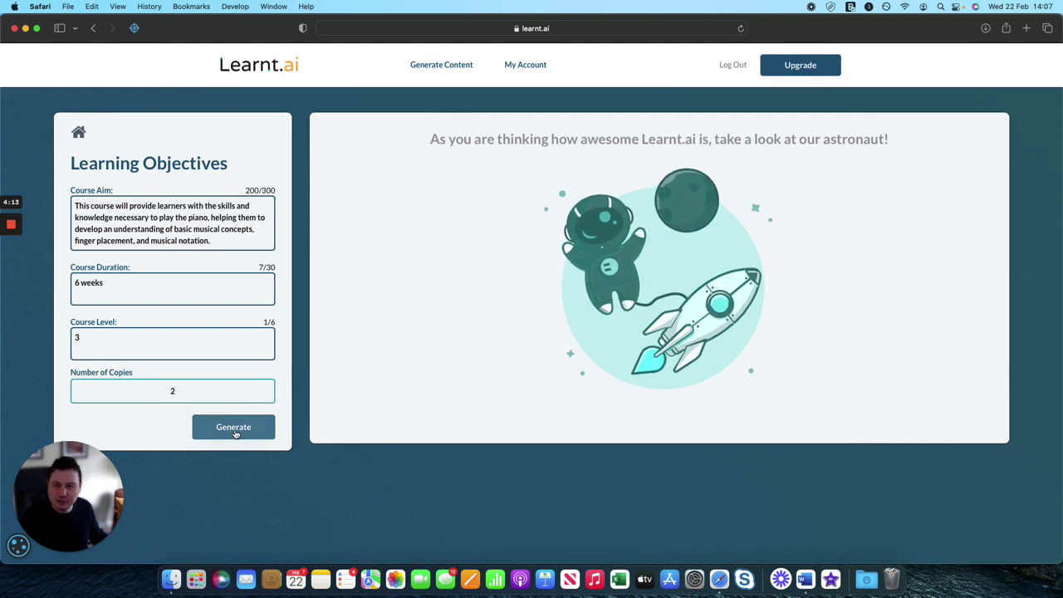
{"action": "left_click", "coordinate": [234, 430]}
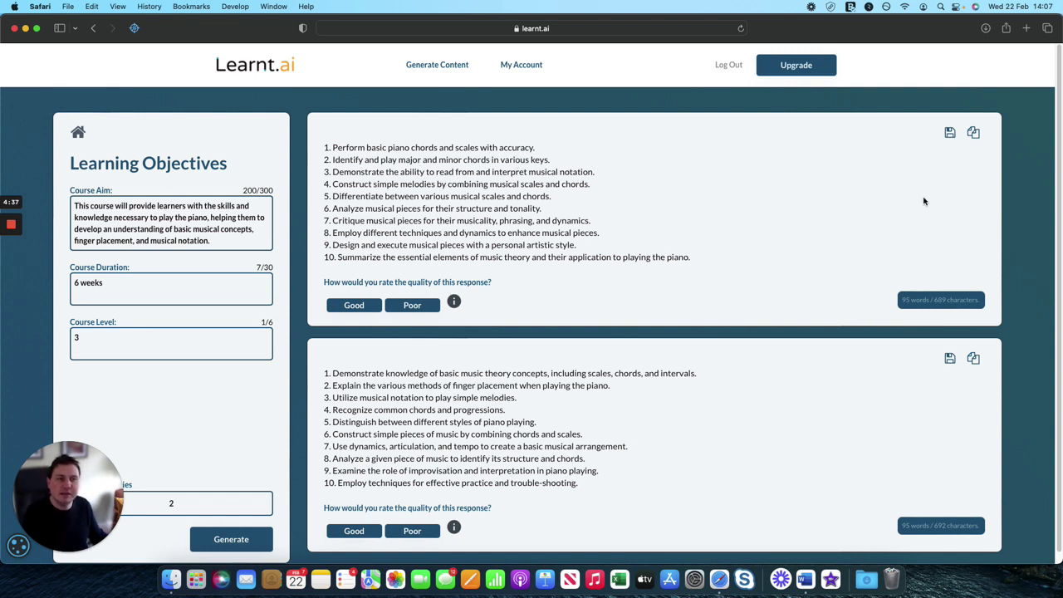
- Copy the first set of generated objectives and paste it beneath the Learning Objectives question in the Word document
{"action": "left_click", "coordinate": [974, 135]}
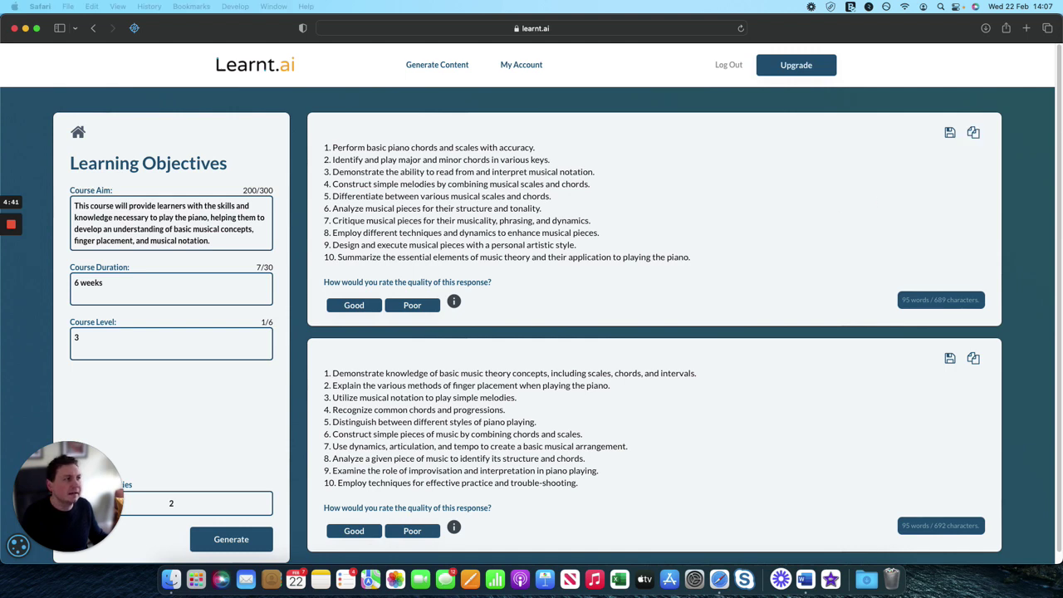
{"action": "key", "text": "super+Tab"}
{"action": "left_click_drag", "start_coordinate": [642, 40], "coordinate": [463, 41]}
{"action": "left_click", "coordinate": [363, 401]}
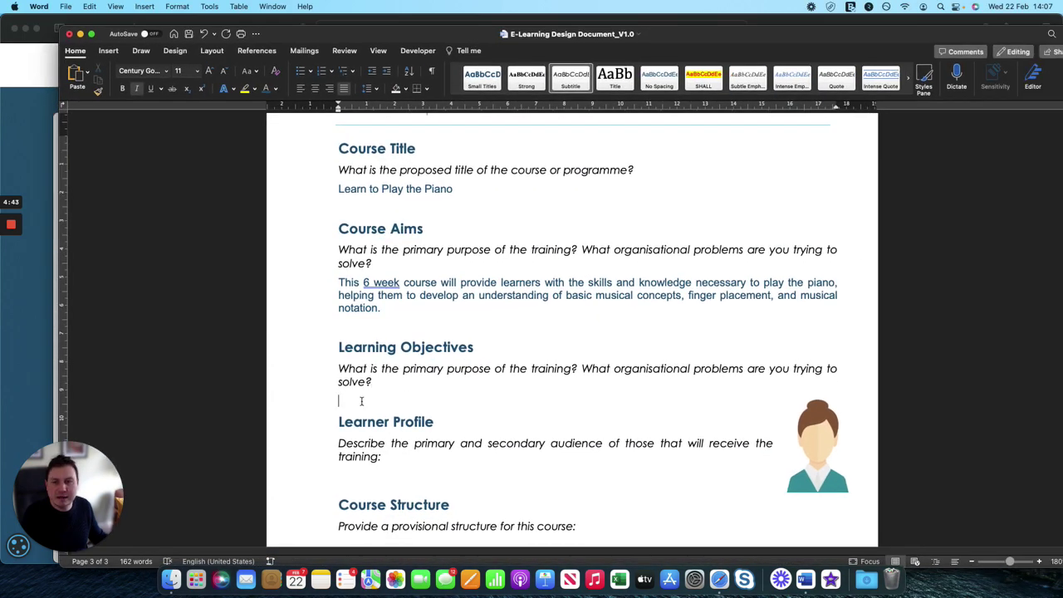
{"action": "key", "text": "super+v"}
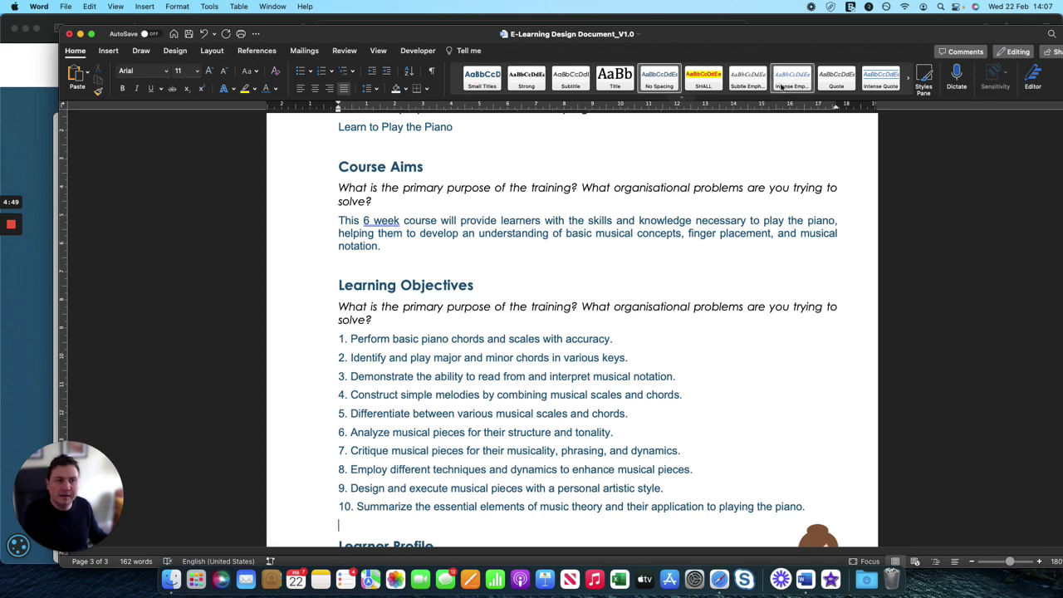
{"action": "double_click", "coordinate": [714, 35]}
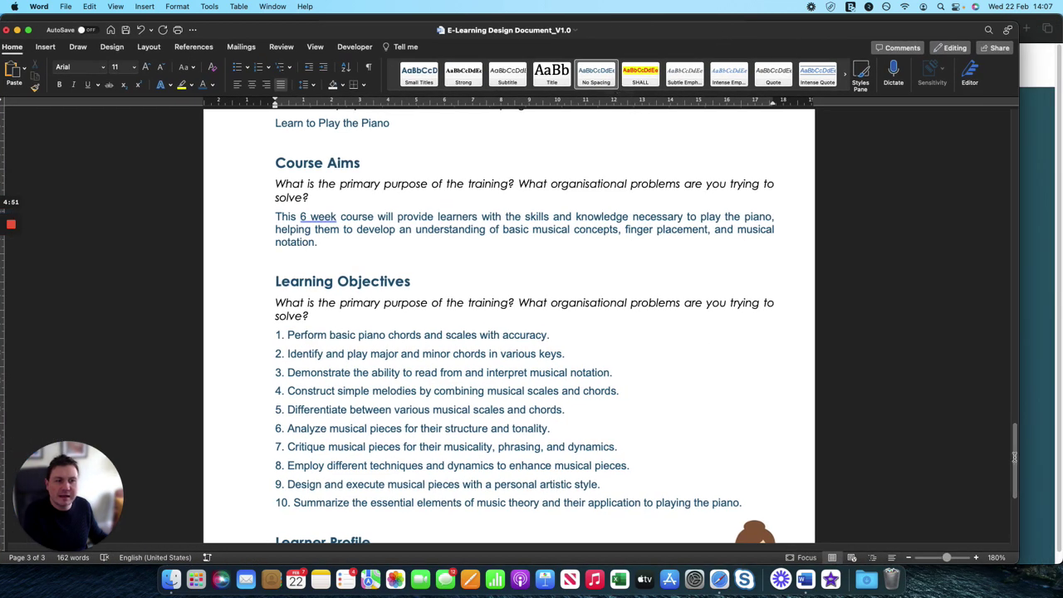
- Insert a page break before the Learner Profile heading so that the section starts on a new page
{"action": "scroll", "coordinate": [1012, 486], "scroll_direction": "down", "scroll_amount": 5}
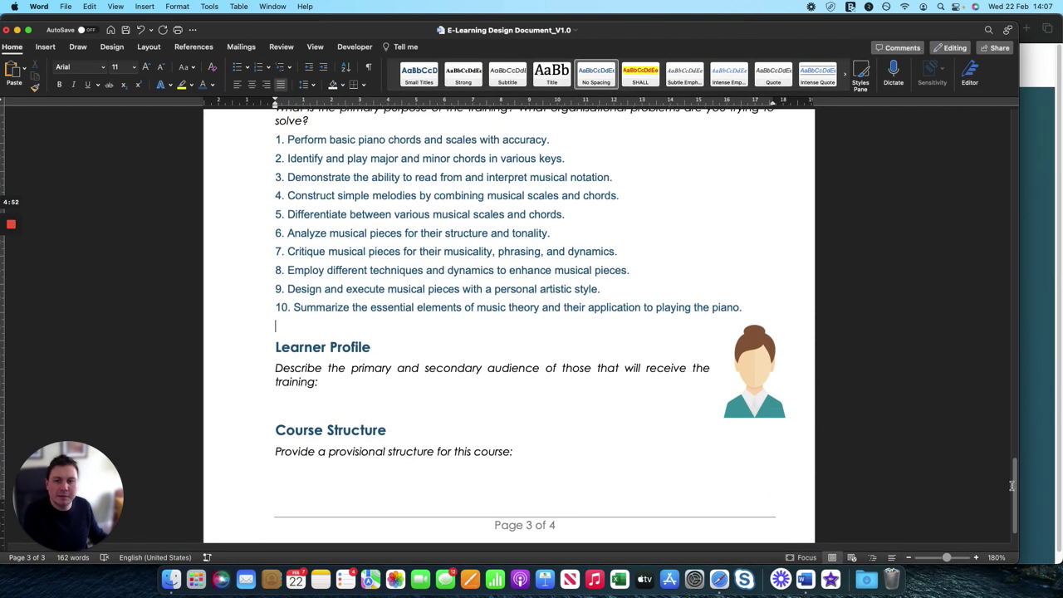
{"action": "left_click", "coordinate": [275, 347]}
{"action": "left_click", "coordinate": [45, 47]}
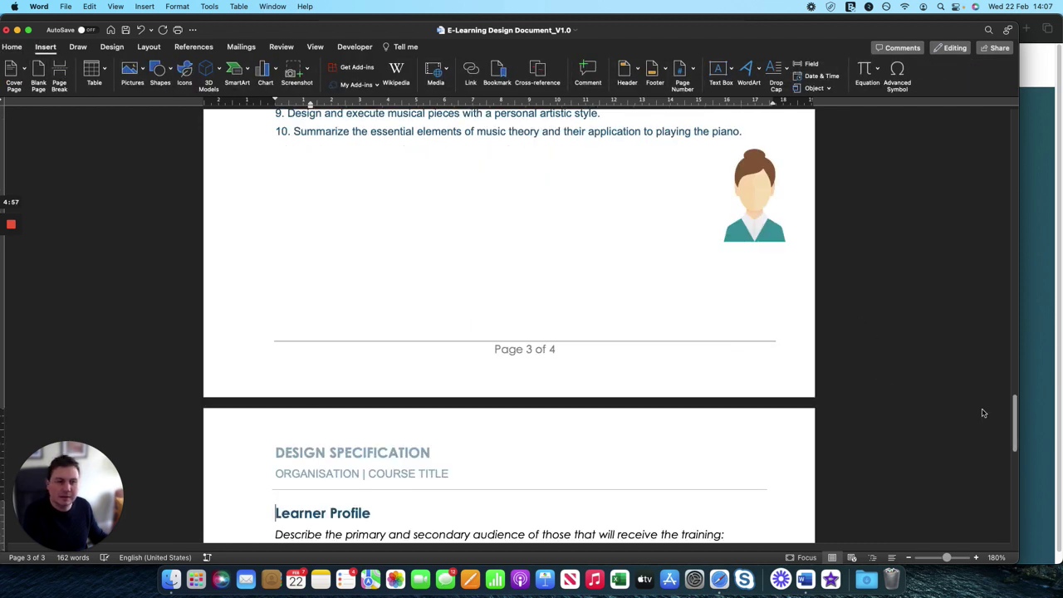
{"action": "scroll", "coordinate": [1014, 422], "scroll_direction": "down", "scroll_amount": 5}
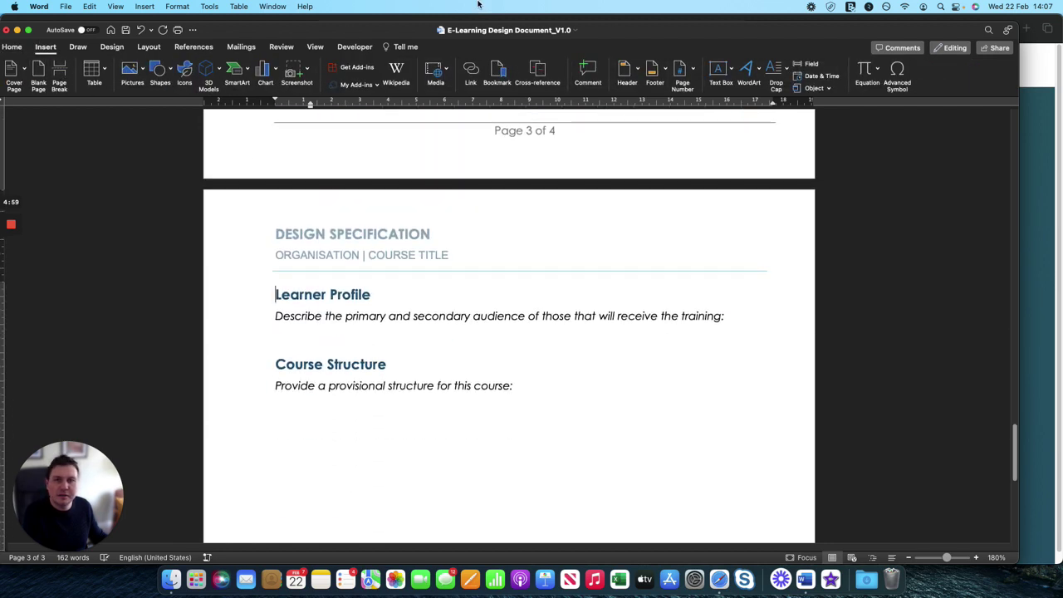
- Switch to Learnt.ai, open the Learner Profile design tool and enter "Learn to Play the Piano" as the course title
{"action": "key", "text": "ctrl+alt+Right"}
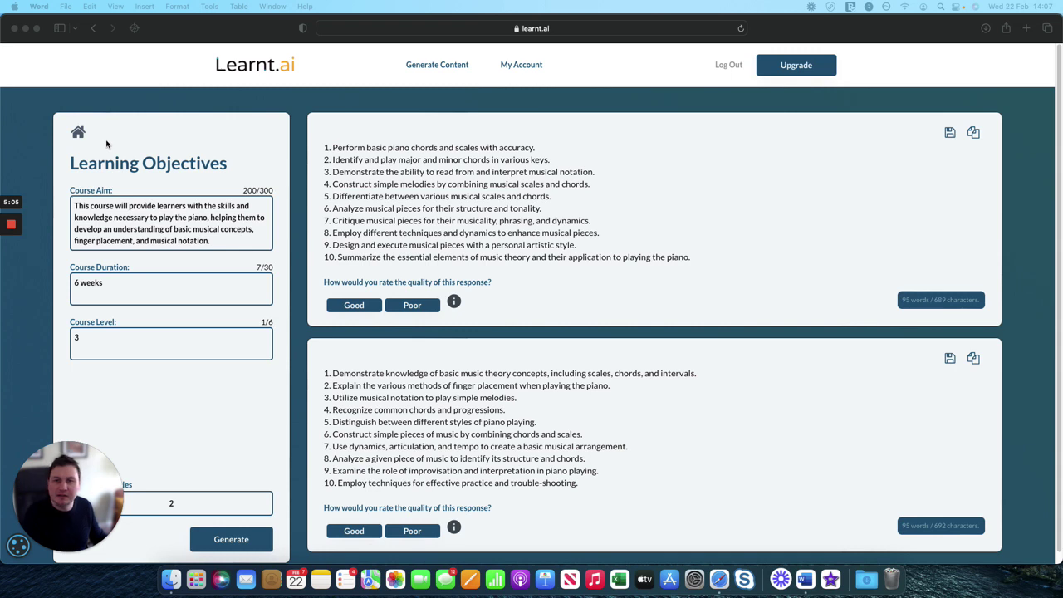
{"action": "left_click", "coordinate": [78, 135]}
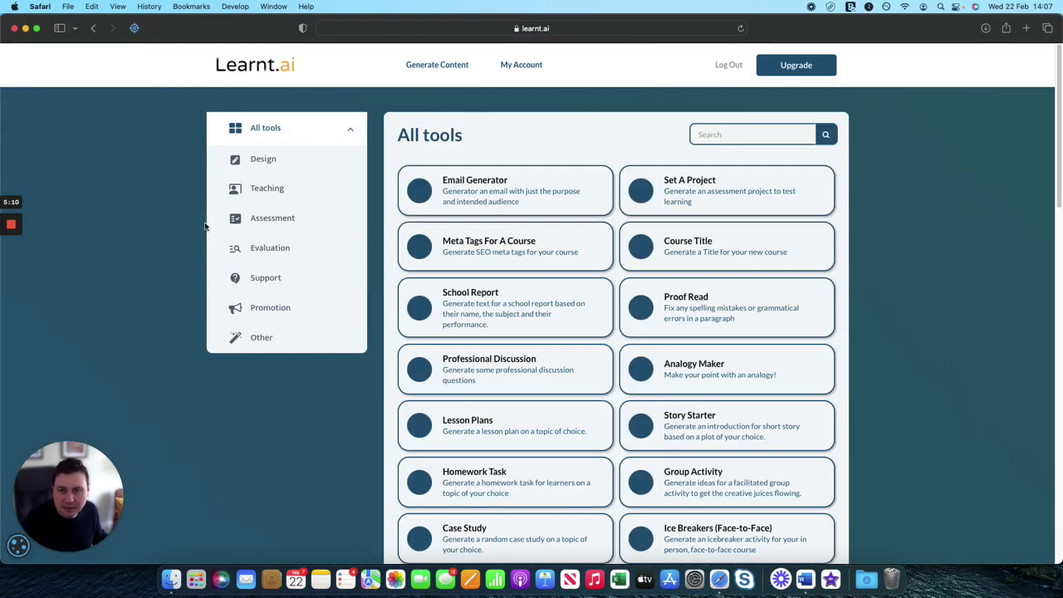
{"action": "left_click", "coordinate": [299, 156]}
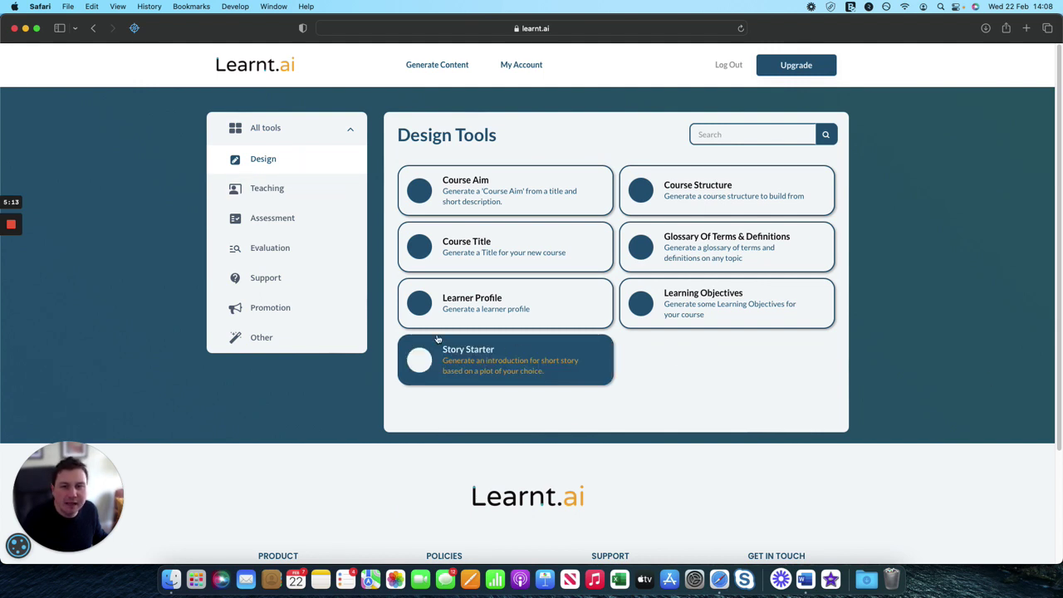
{"action": "left_click", "coordinate": [493, 315]}
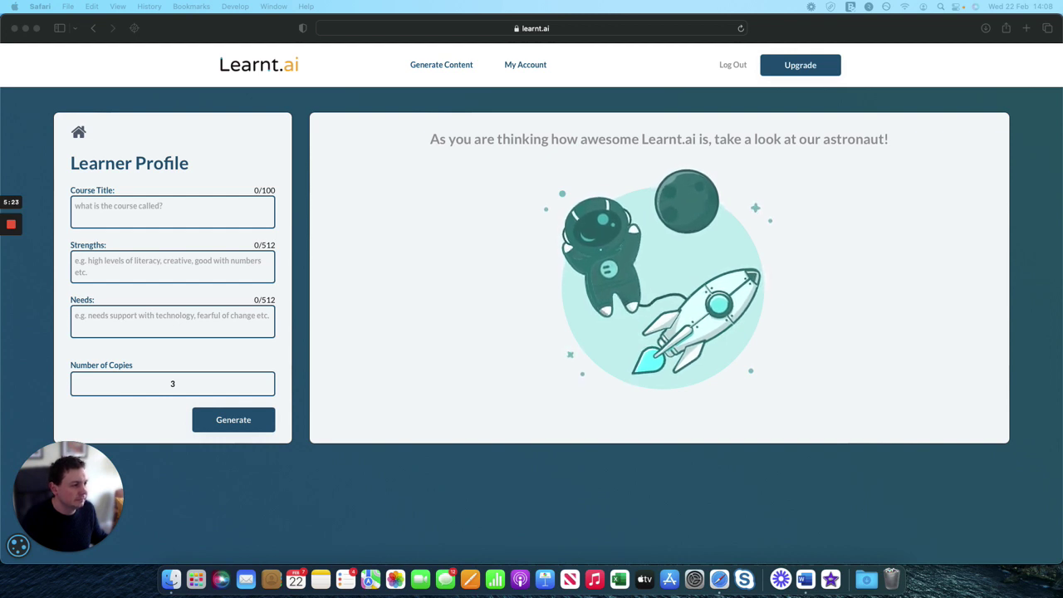
{"action": "left_click", "coordinate": [166, 206]}
{"action": "key", "text": "super+v"}
- Enter "Basic understanding of music already" as the learner's strengths
{"action": "left_click", "coordinate": [140, 265]}
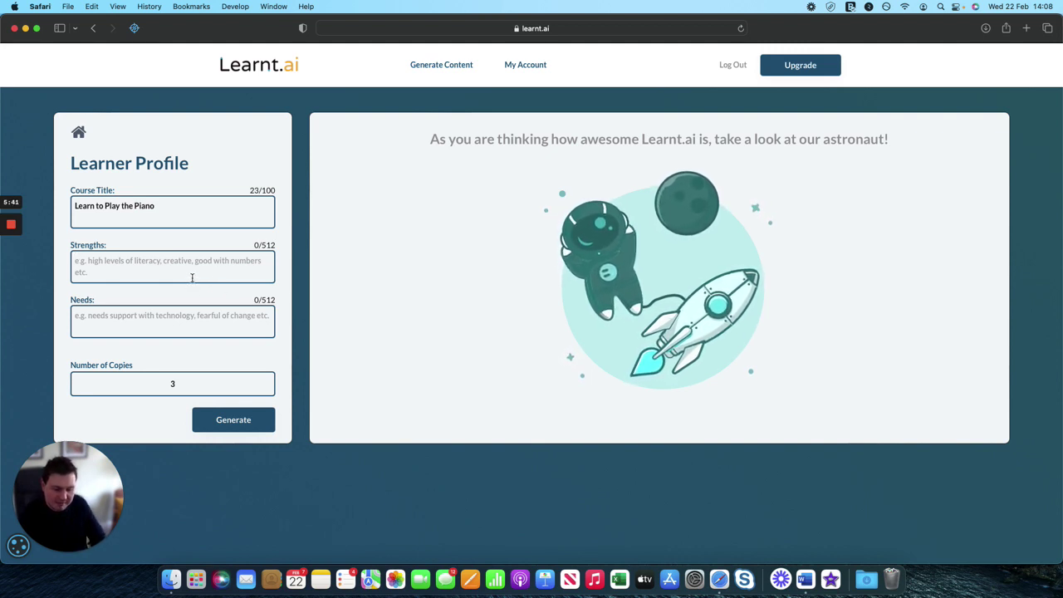
{"action": "type", "text": "Basic underst"}
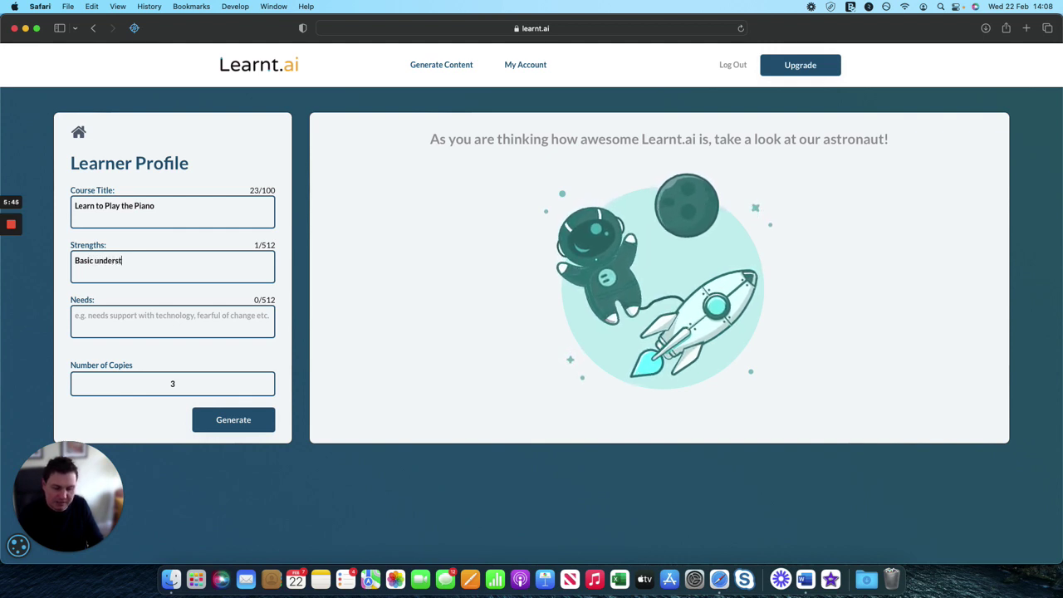
{"action": "type", "text": "anding of music"}
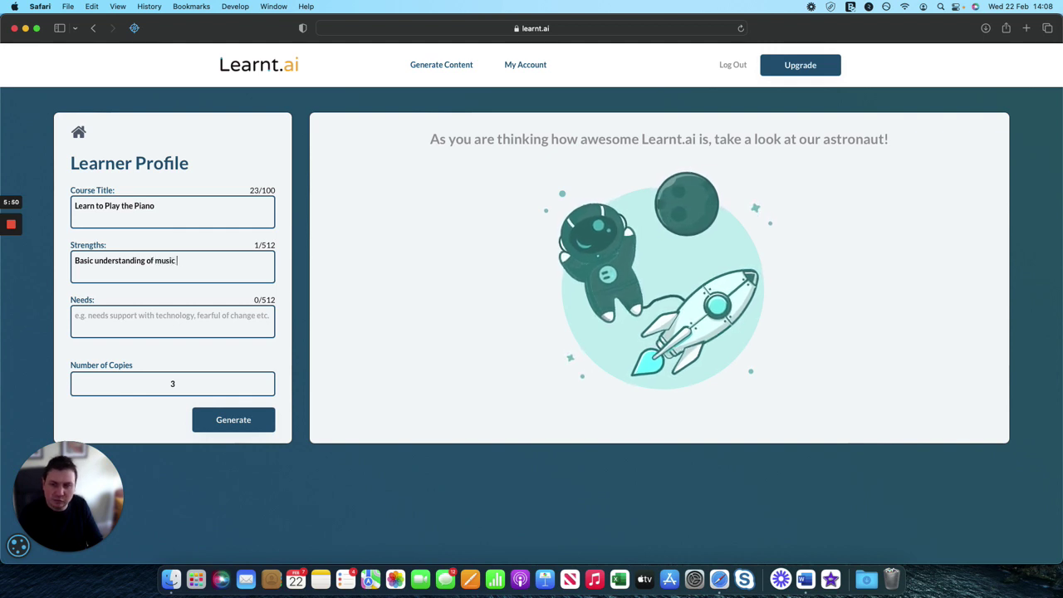
{"action": "type", "text": " already"}
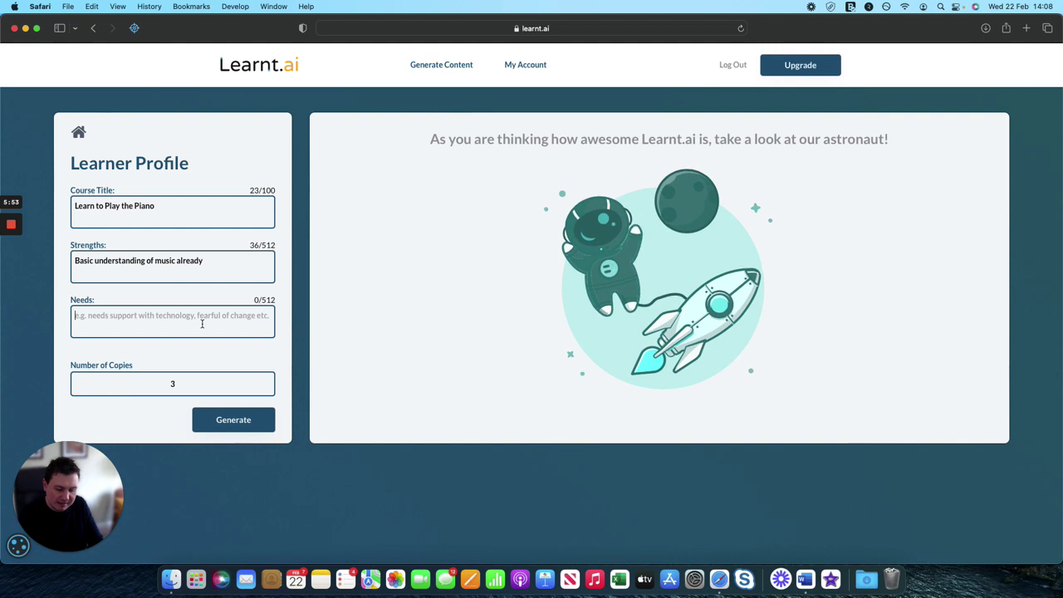
- Enter "Hard of sight" as the learner's needs and generate the learner profiles
{"action": "type", "text": "Shor"}
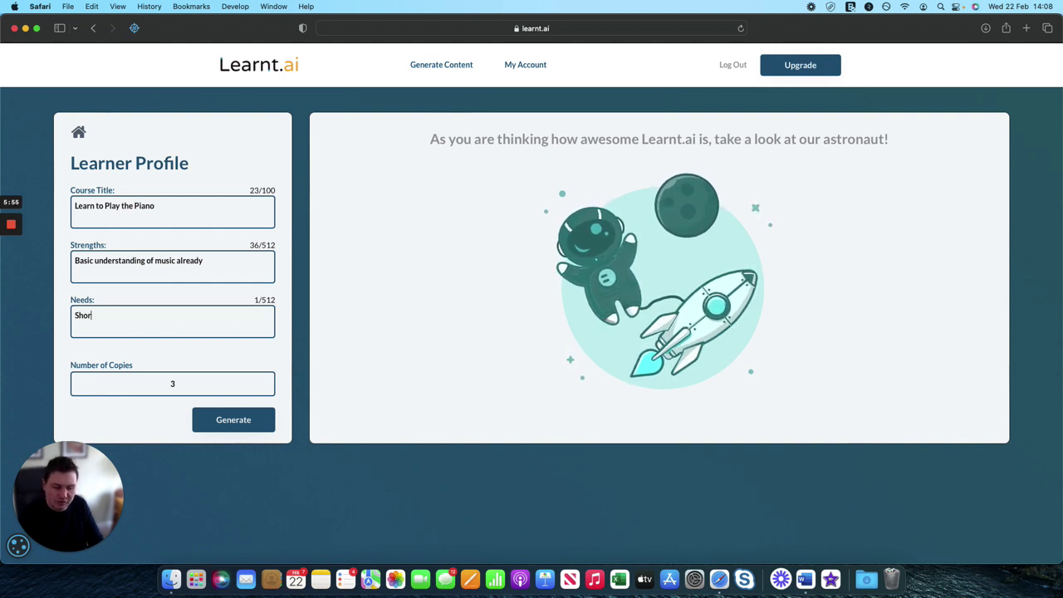
{"action": "key", "text": "BackSpace"}
{"action": "key", "text": "BackSpace"}
{"action": "key", "text": "BackSpace"}
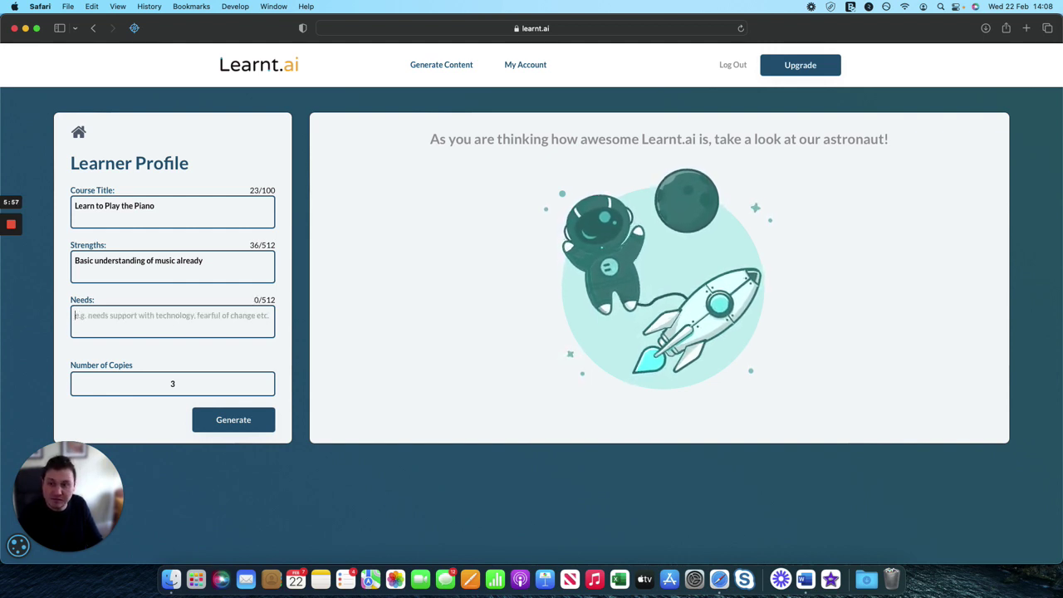
{"action": "type", "text": "Hard of s"}
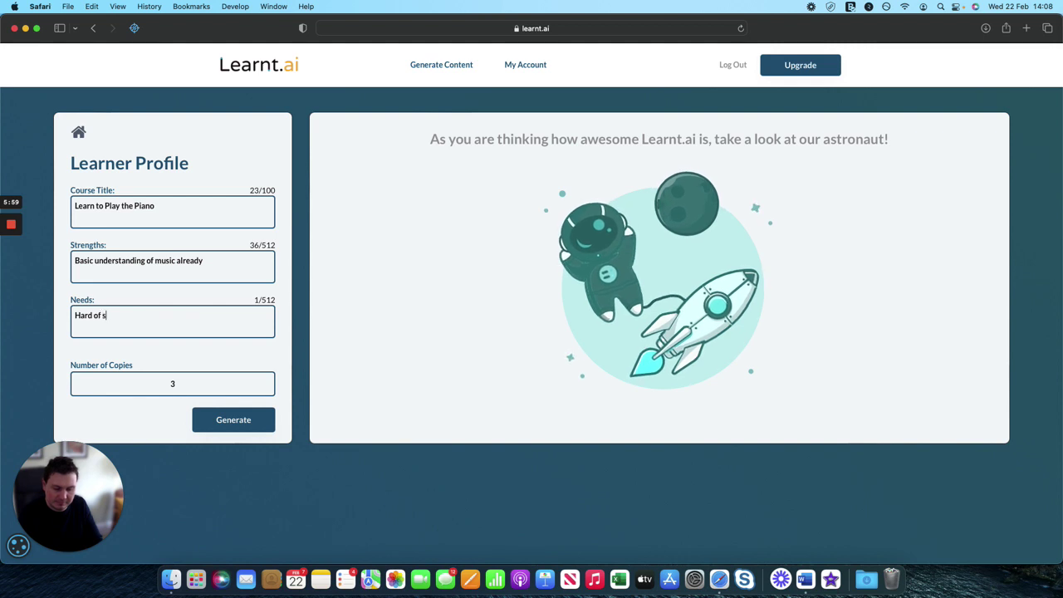
{"action": "type", "text": "ight"}
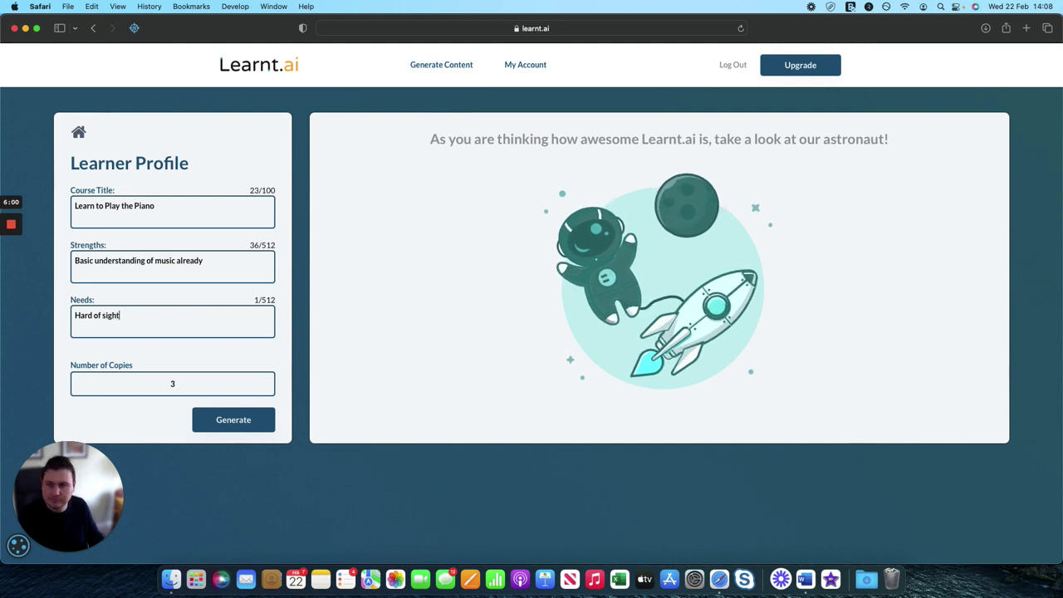
{"action": "left_click", "coordinate": [231, 419]}
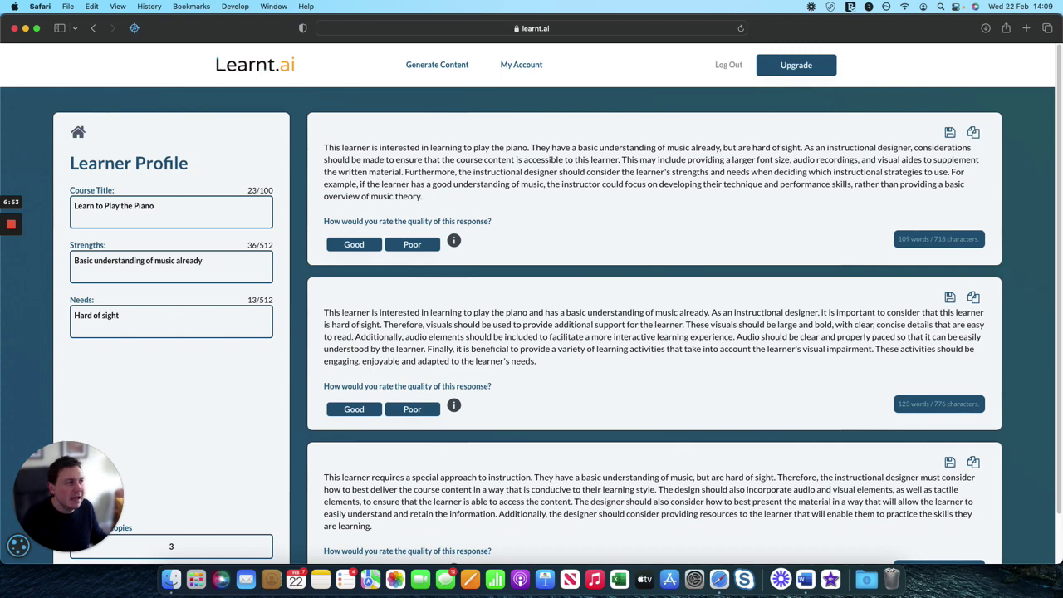
- Copy the first generated learner profile and paste it beneath the Learner Profile prompt in the Word document
{"action": "key", "text": "super+Tab"}
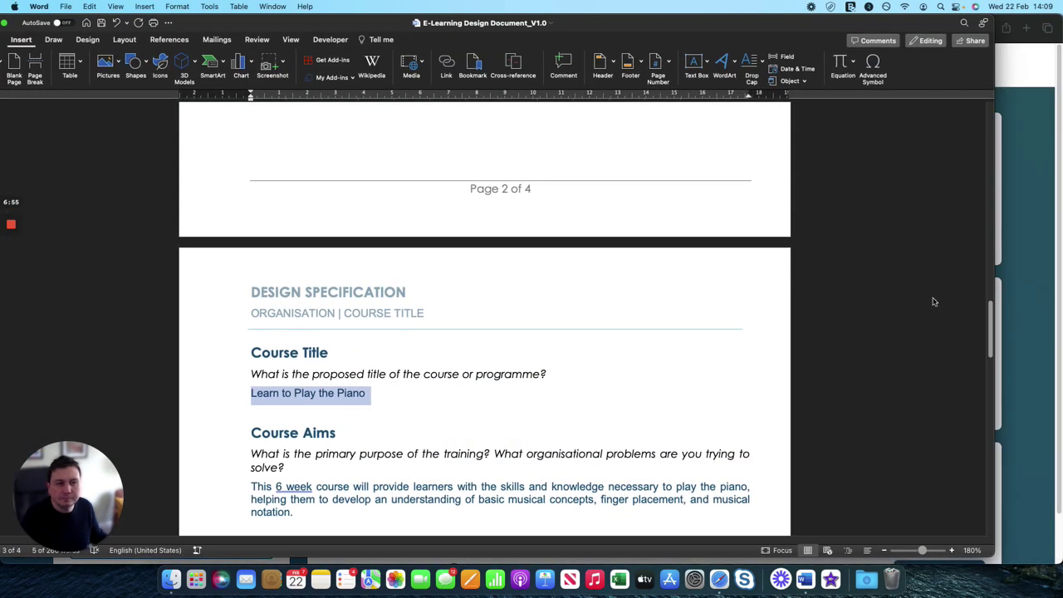
{"action": "left_click_drag", "start_coordinate": [986, 322], "coordinate": [966, 443]}
{"action": "left_click", "coordinate": [320, 317]}
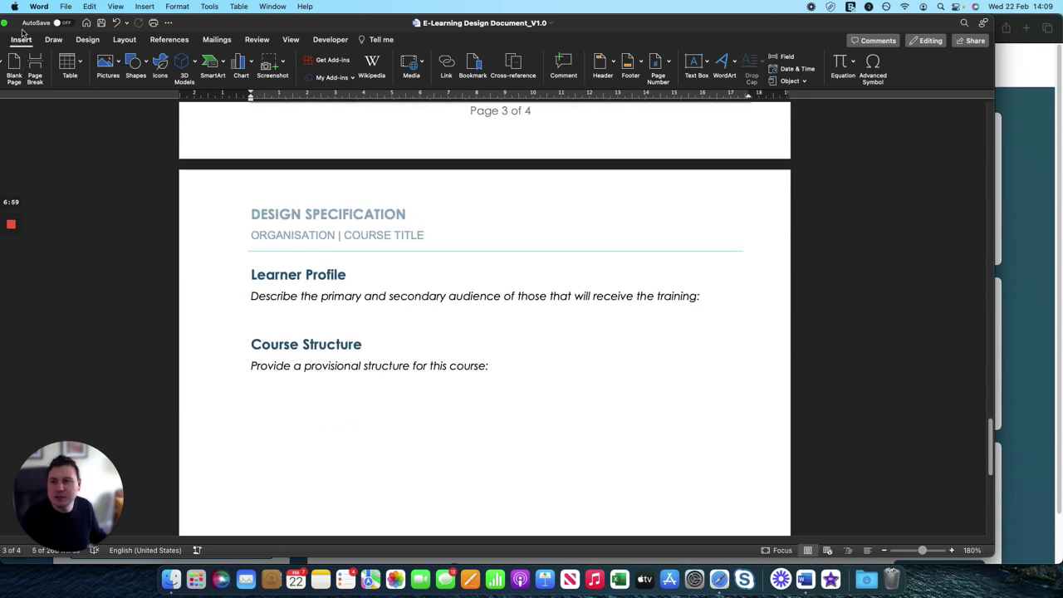
{"action": "double_click", "coordinate": [182, 25]}
{"action": "type", "text": "This learner is interested in learning to play the piano. They have a basic understanding of music already, but are hard of sight. As an instructional designer, considerations should be made to ensure that the course content is accessible to this learner. This may include providing a larger font size, audio recordings, and visual aides to supplement the written material. Furthermore, the instructional designer should consider the learner's strengths and needs when deciding which instructional strategies to use. For example, if the learner has a good understanding of music, the instructor could focus on developing their technique and performance skills, rather than providing a basic overview of music theory."}
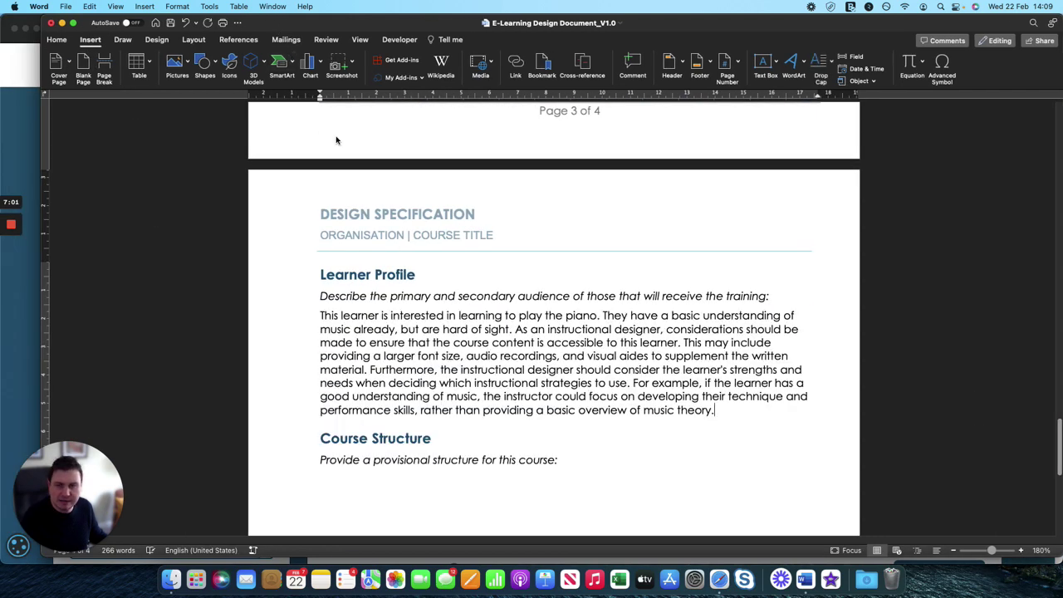
- Apply the No Spacing style to the pasted learner profile paragraph
{"action": "left_click_drag", "start_coordinate": [751, 410], "coordinate": [236, 318]}
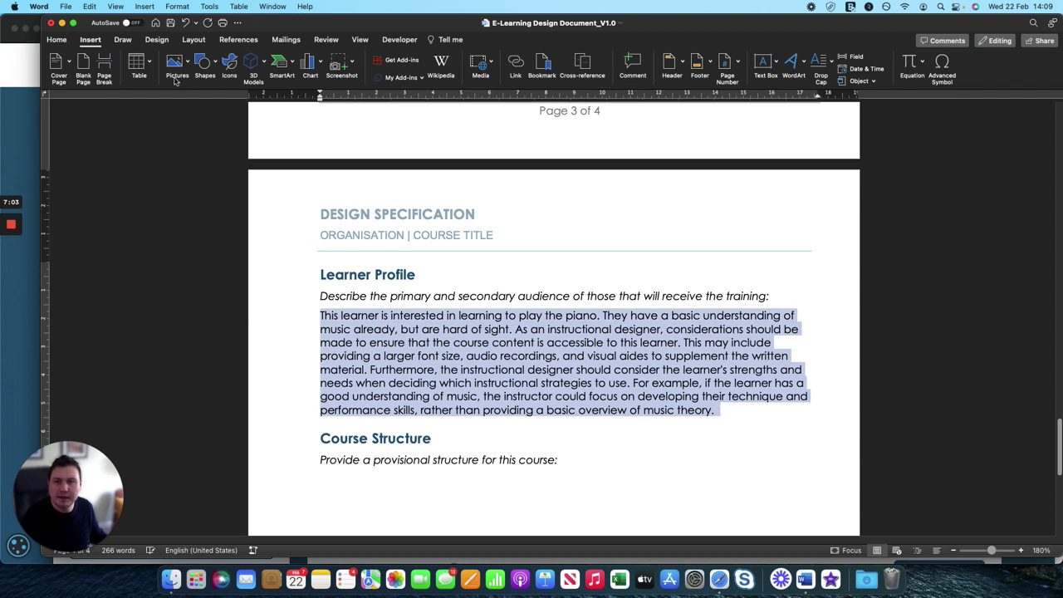
{"action": "left_click", "coordinate": [56, 40]}
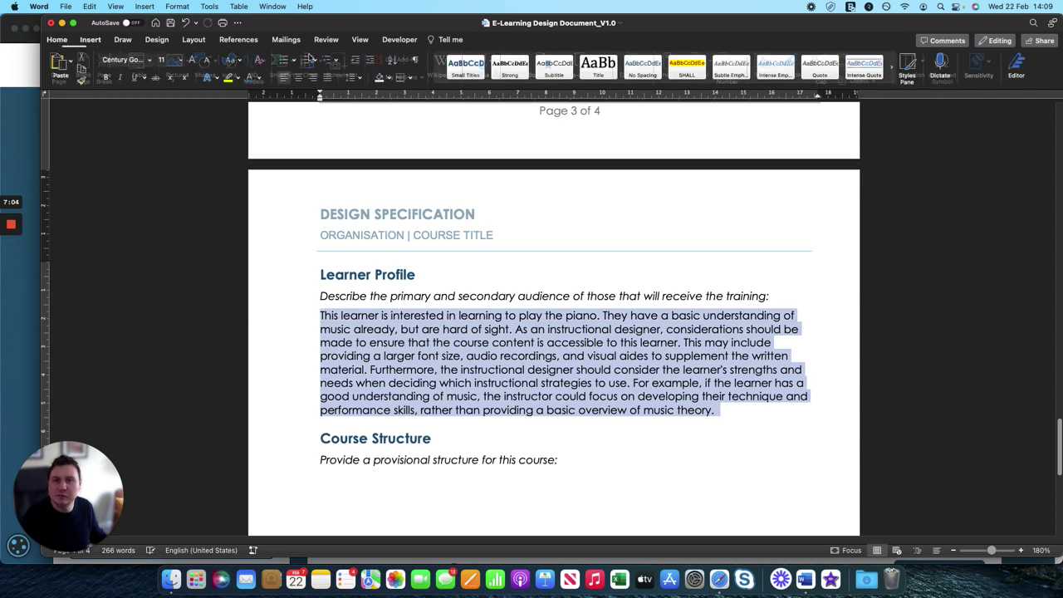
{"action": "left_click", "coordinate": [632, 69]}
{"action": "left_click_drag", "start_coordinate": [674, 24], "coordinate": [625, 27]}
{"action": "left_click_drag", "start_coordinate": [527, 446], "coordinate": [271, 410]}
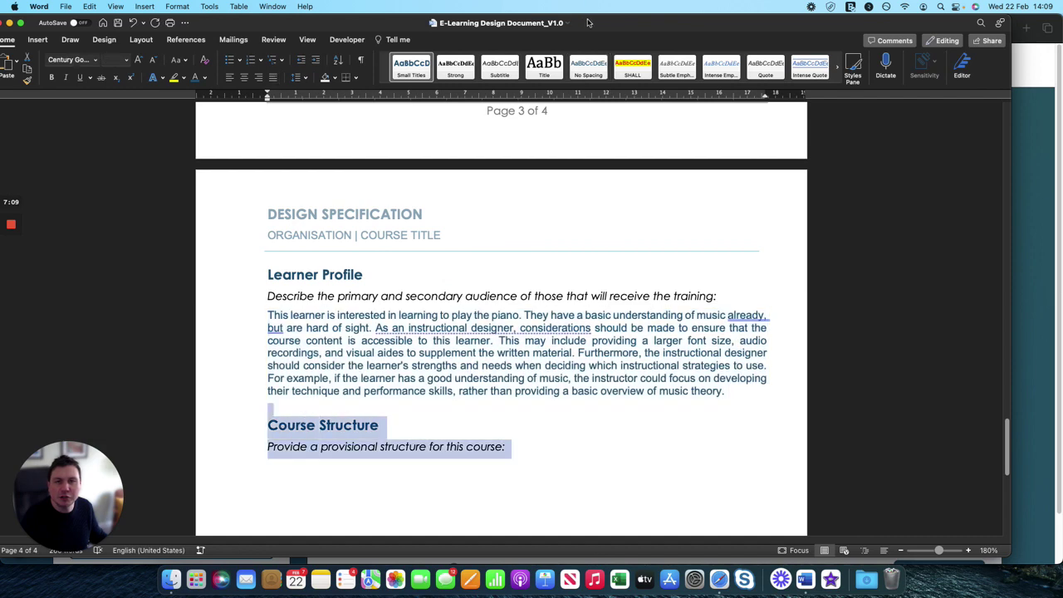
- Return to Learnt.ai, open the Course Structure design tool and enter "Learn to Play the Piano" as the course title
{"action": "left_click_drag", "start_coordinate": [587, 23], "coordinate": [780, 23]}
{"action": "left_click", "coordinate": [200, 23]}
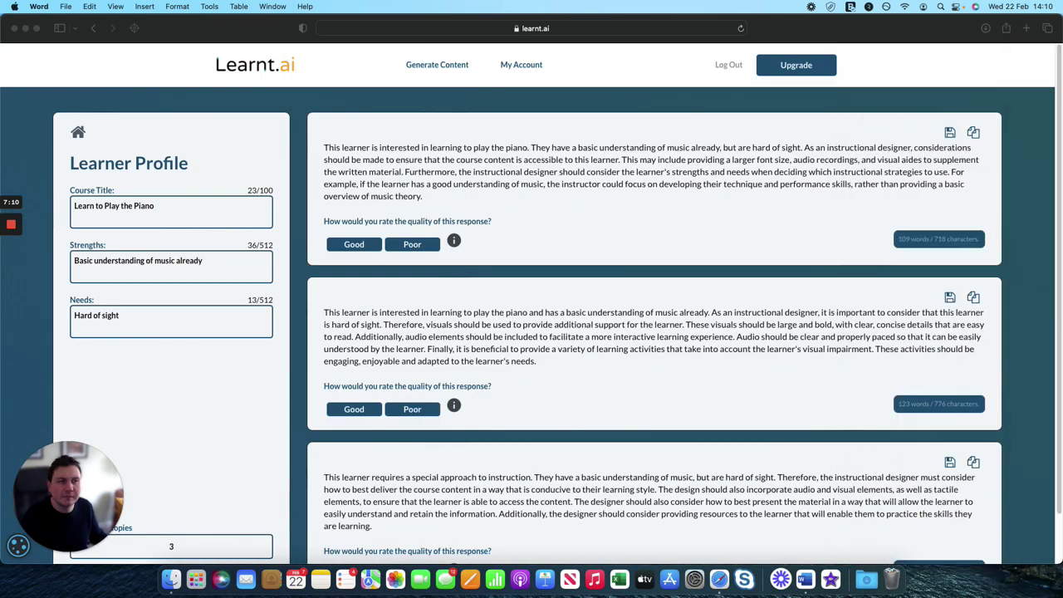
{"action": "left_click", "coordinate": [77, 134]}
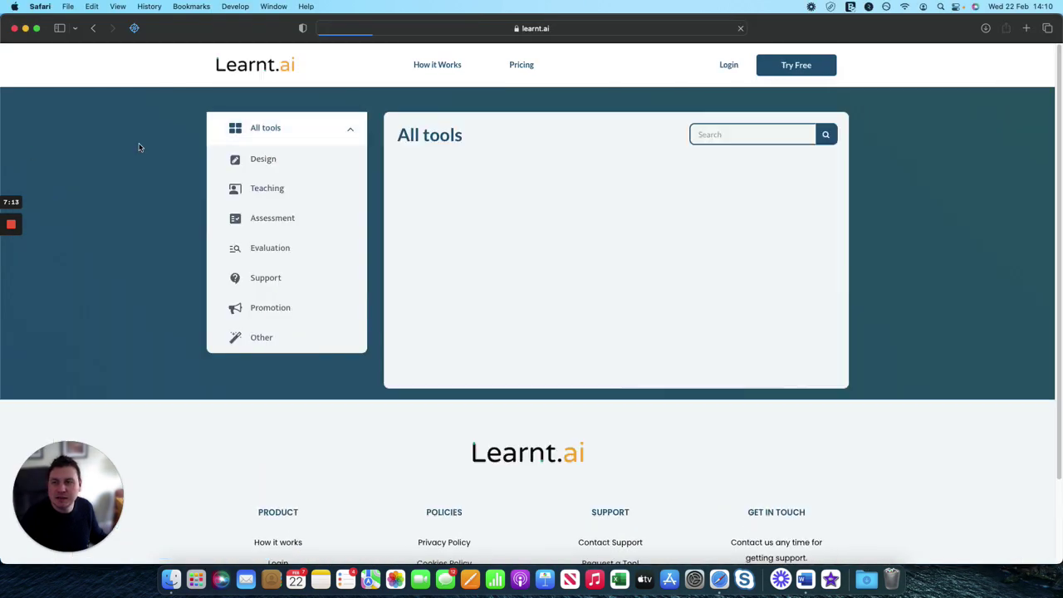
{"action": "left_click", "coordinate": [284, 163]}
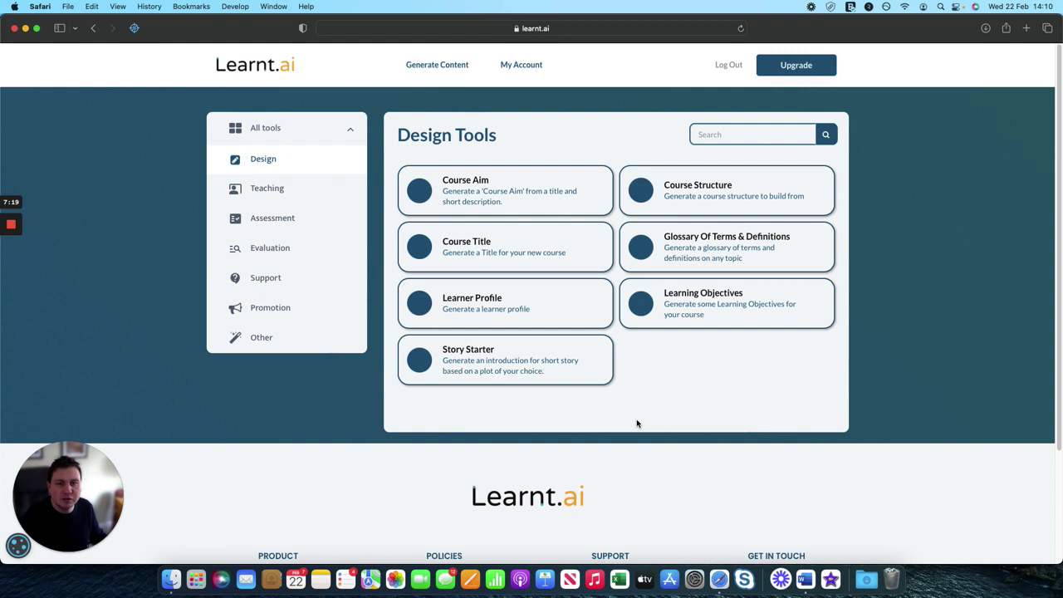
{"action": "left_click", "coordinate": [697, 186]}
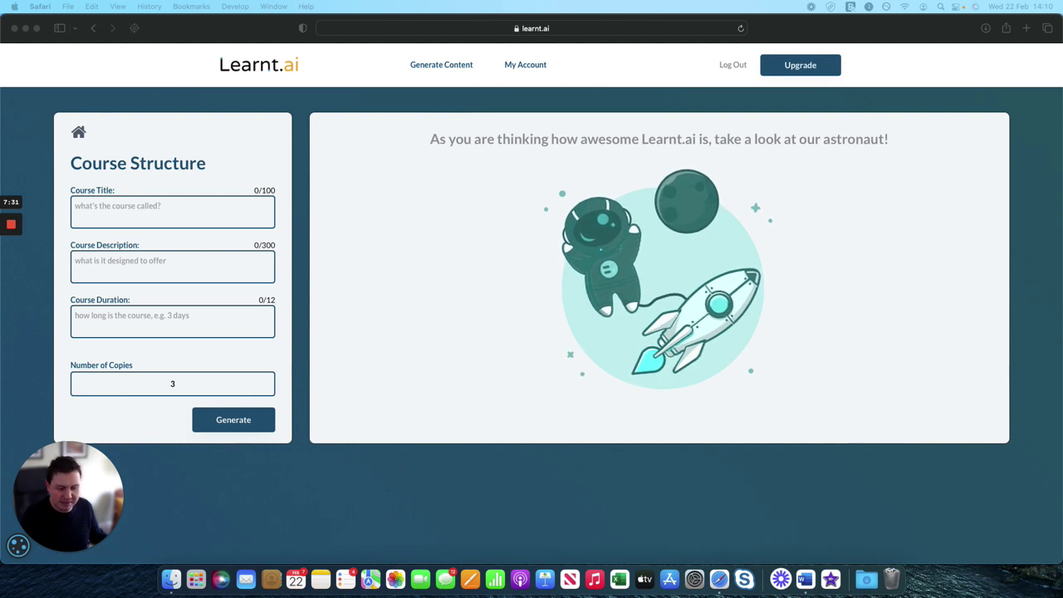
{"action": "left_click", "coordinate": [116, 210]}
{"action": "type", "text": "Learn to Play the Piano"}
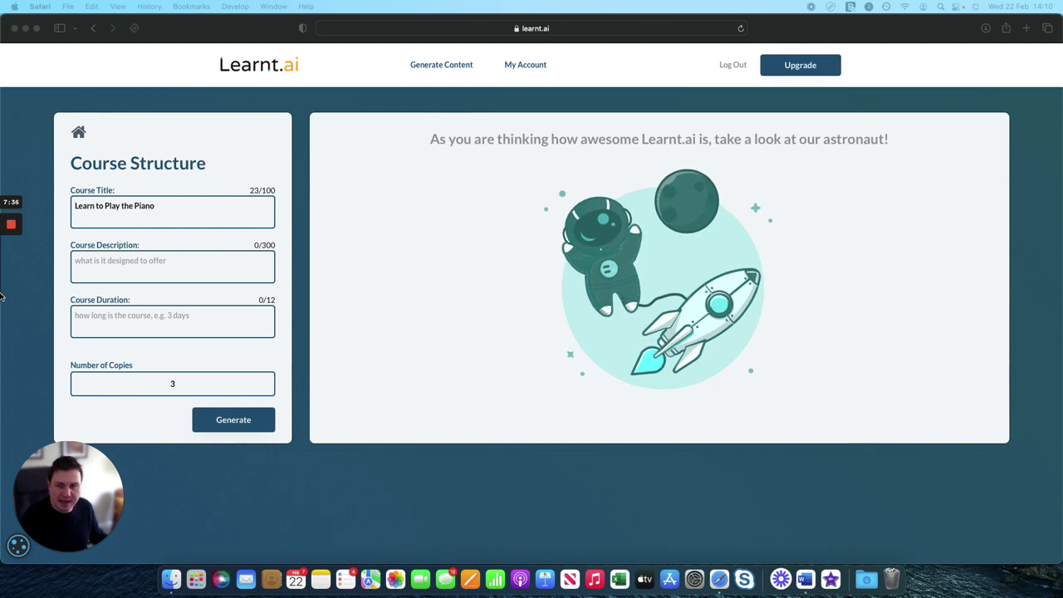
- Paste the Word document's course aim as the Course Description, moving "6 week" out of it into the Course Duration as "6 weeks"
{"action": "left_click", "coordinate": [118, 266]}
{"action": "type", "text": "This 6 week course will provide learners with the skills and knowledge necessary to play the piano, helping them to develop an understanding of basic musical concepts, finger placement, and musical notation."}
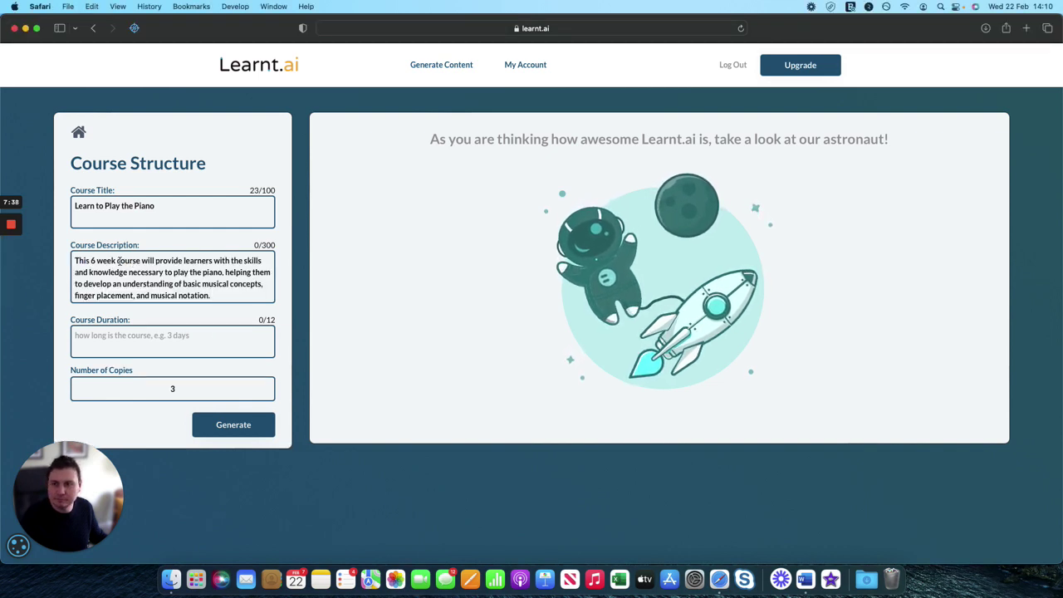
{"action": "left_click_drag", "start_coordinate": [119, 261], "coordinate": [92, 261]}
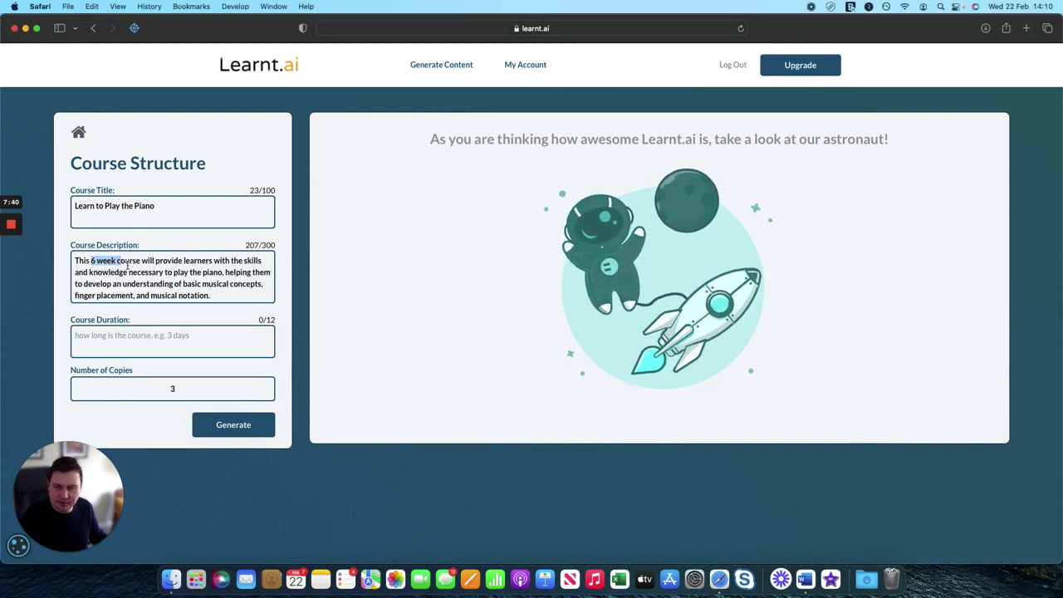
{"action": "key", "text": "BackSpace"}
{"action": "type", "text": "c"}
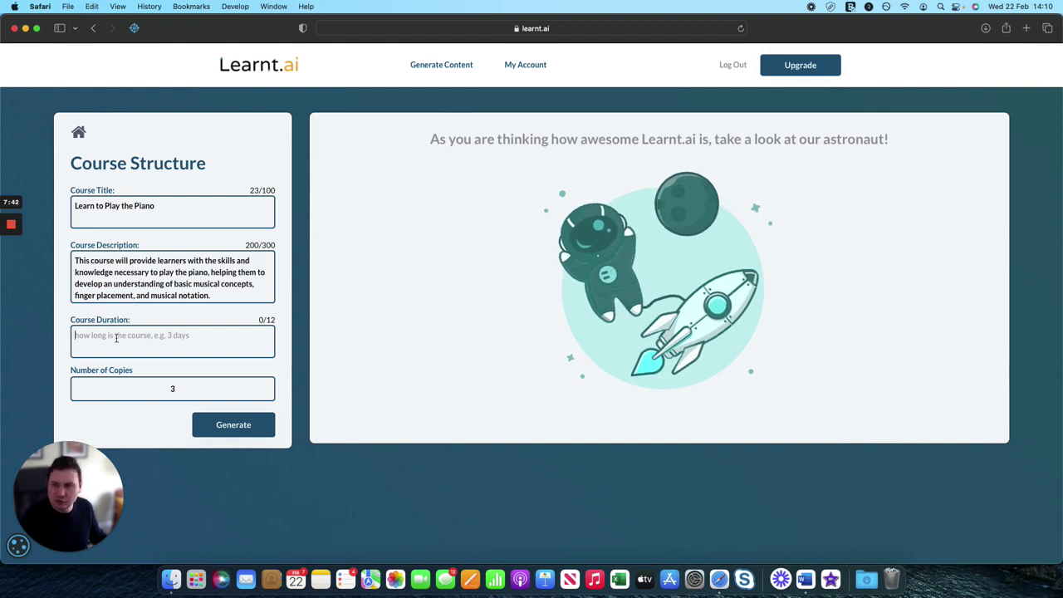
{"action": "type", "text": "6 week c"}
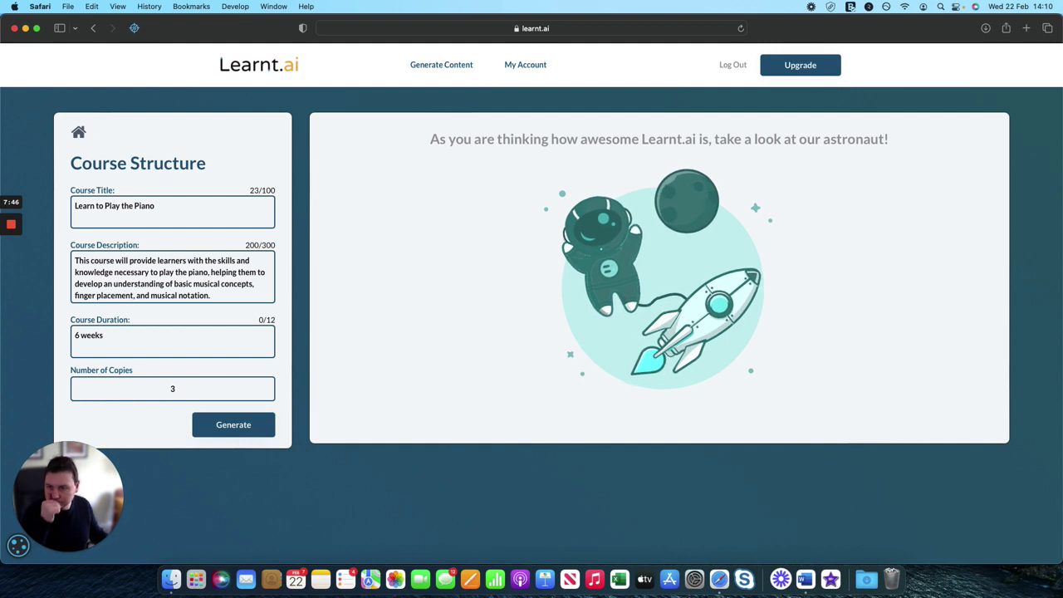
- Generate three course structures and look through the generated versions
{"action": "left_click", "coordinate": [229, 427]}
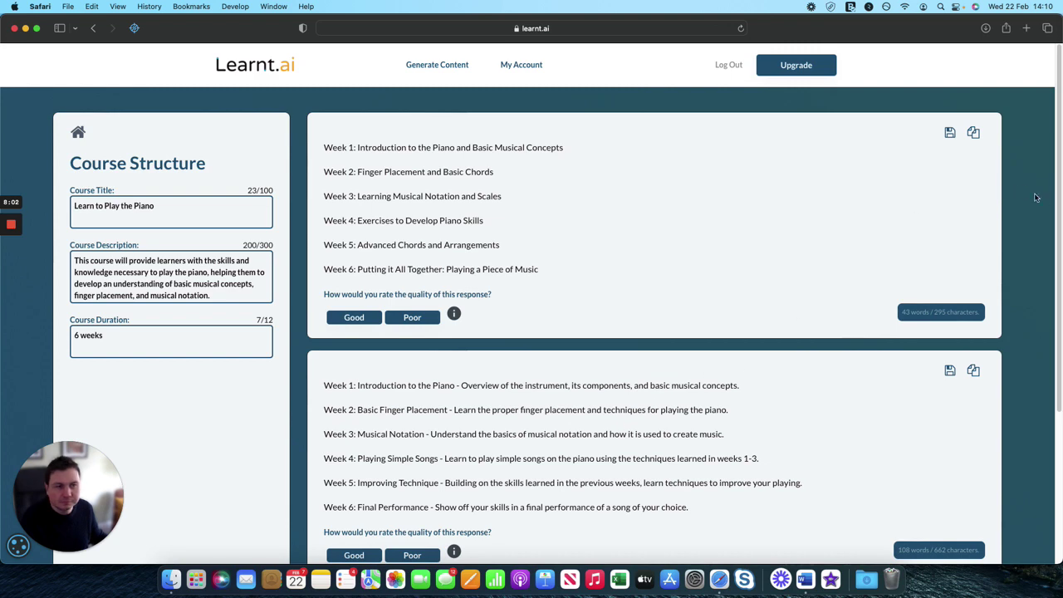
{"action": "scroll", "coordinate": [1050, 320], "scroll_direction": "down", "scroll_amount": 4}
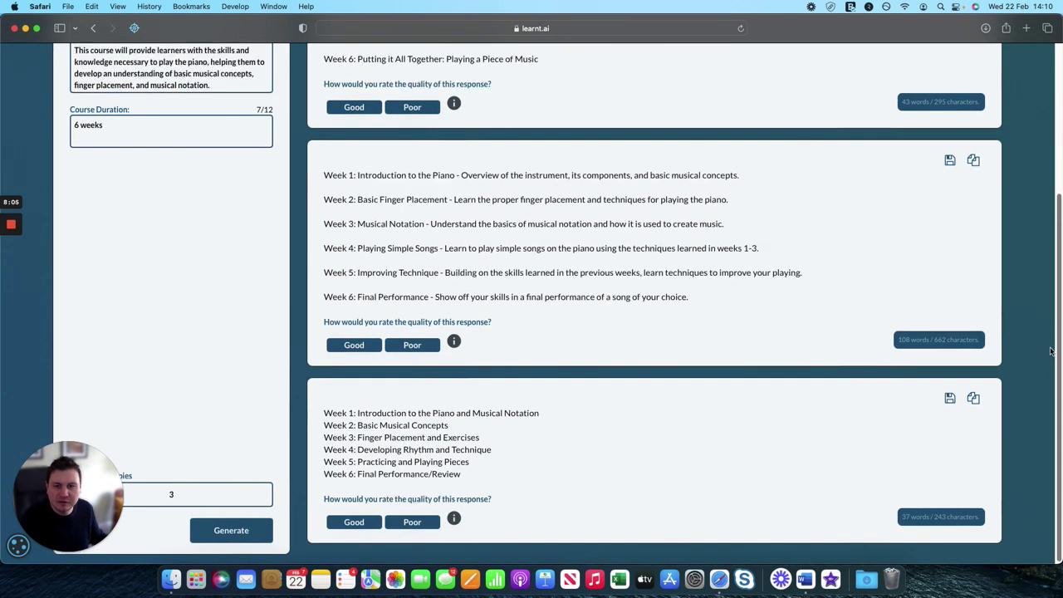
{"action": "scroll", "coordinate": [1051, 290], "scroll_direction": "up", "scroll_amount": 2}
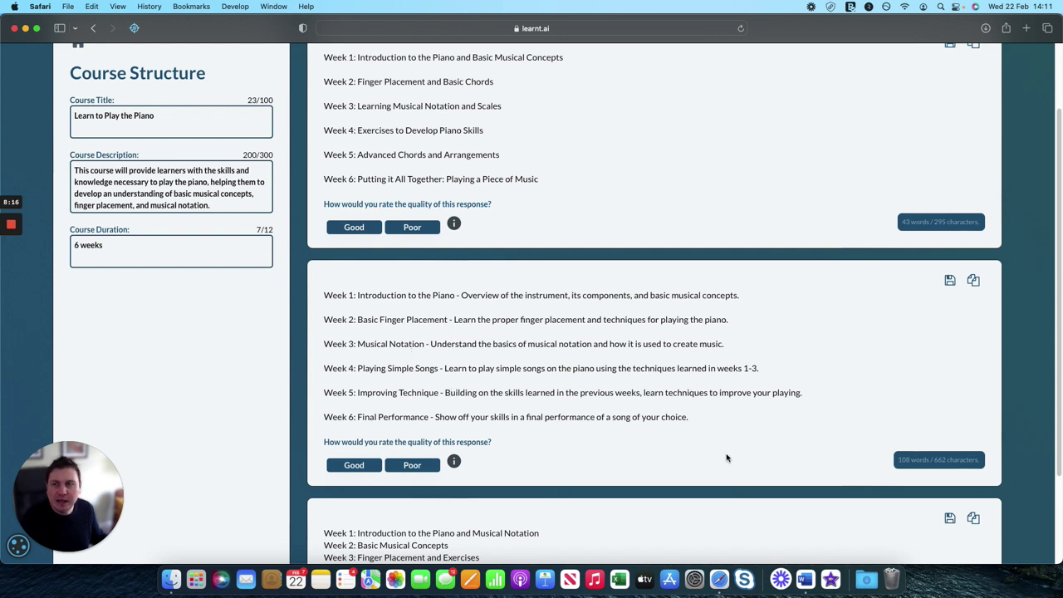
- Copy the second generated course structure and paste it under the Course Structure prompt in the Word design document
{"action": "left_click", "coordinate": [973, 282]}
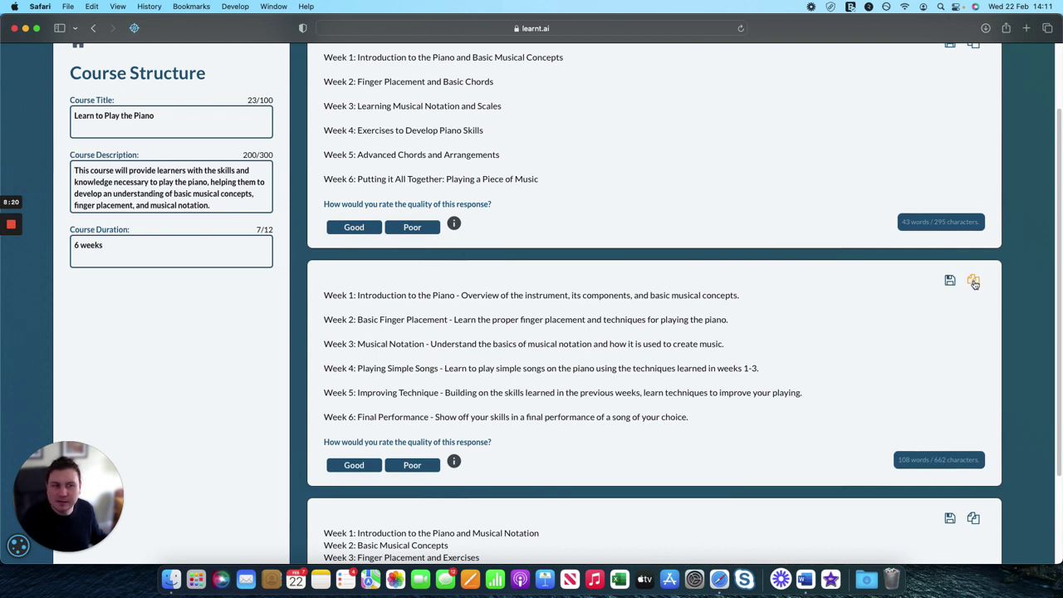
{"action": "key", "text": "super+Tab"}
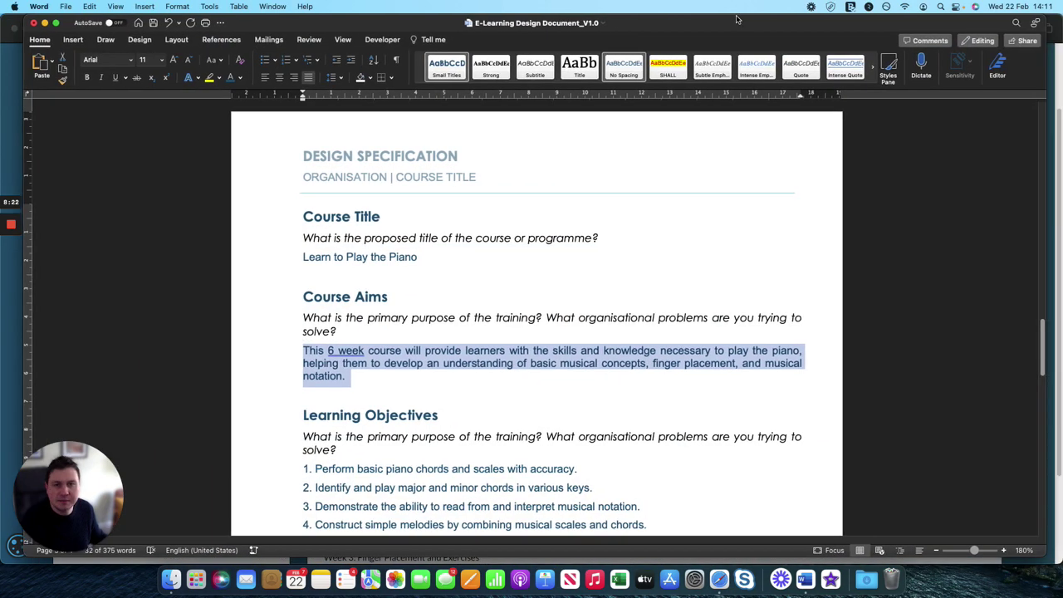
{"action": "scroll", "coordinate": [424, 281], "scroll_direction": "down", "scroll_amount": 15}
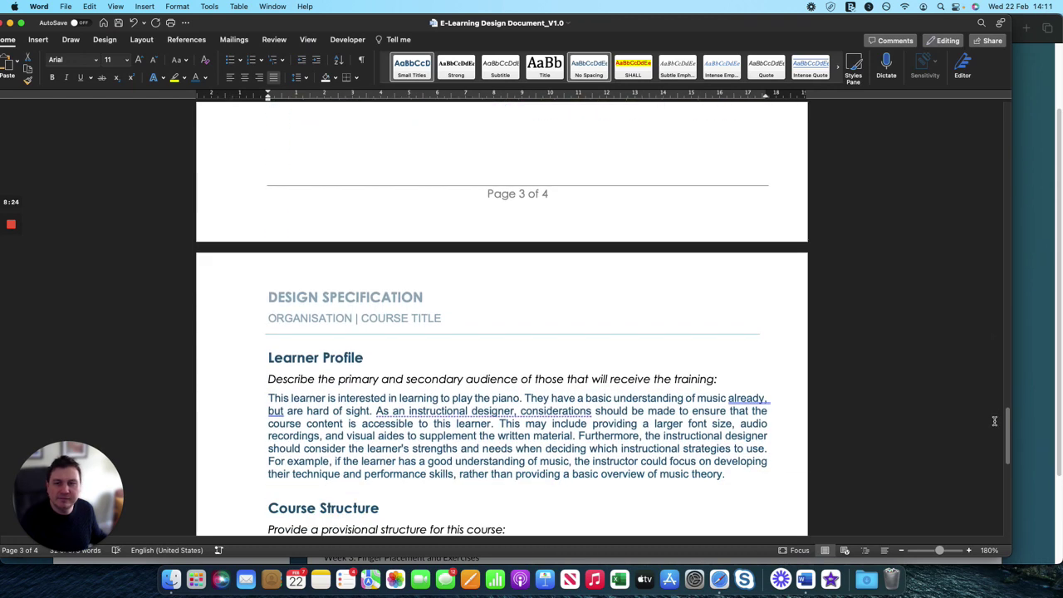
{"action": "left_click", "coordinate": [422, 272]}
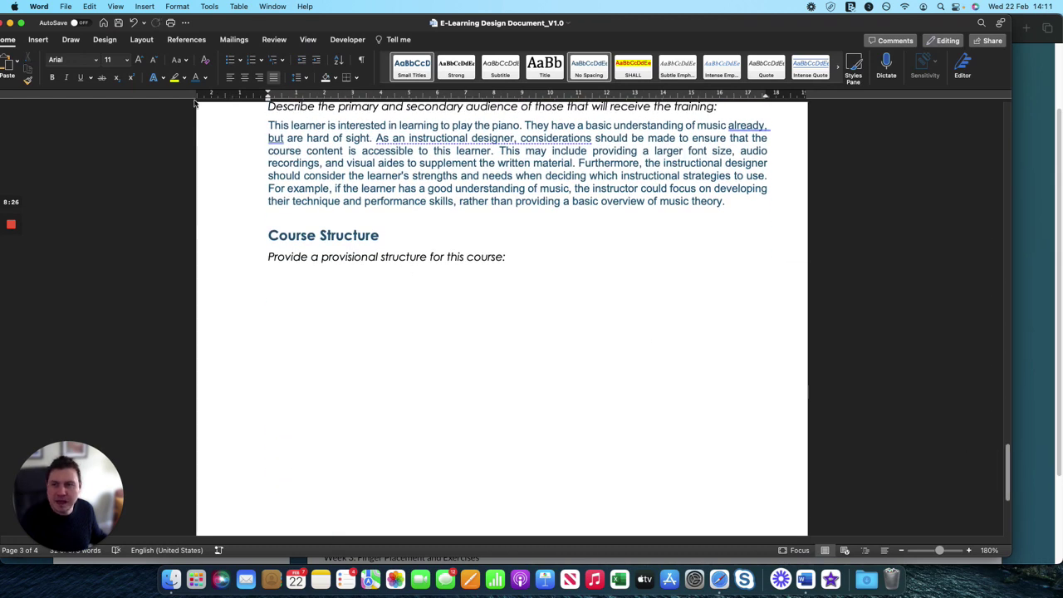
{"action": "key", "text": "super+v"}
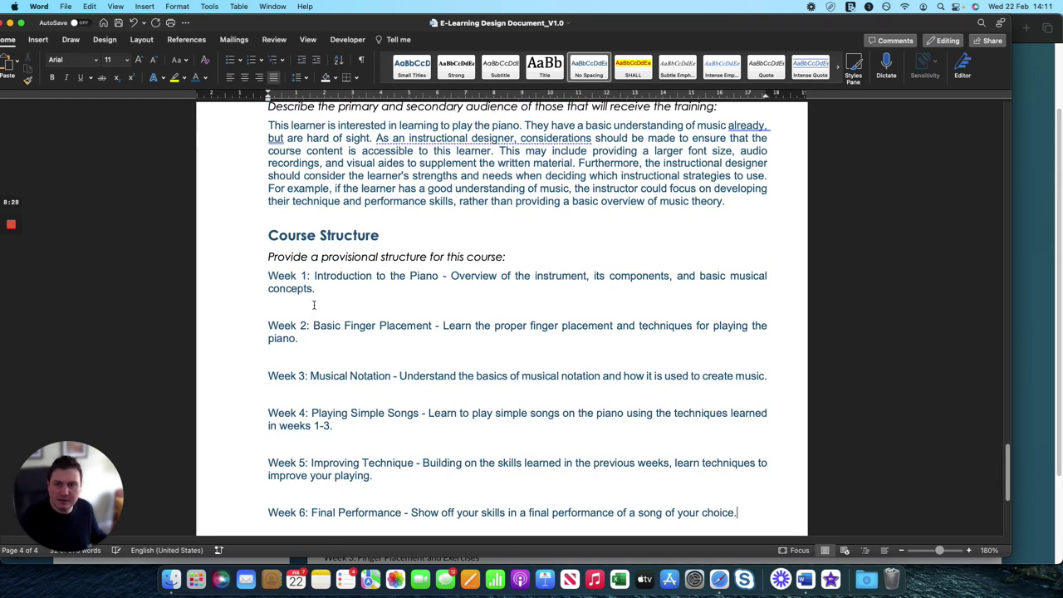
- Remove the blank lines between the six pasted weekly entries in the Course Structure section
{"action": "left_click", "coordinate": [312, 306]}
{"action": "key", "text": "Delete"}
{"action": "left_click", "coordinate": [306, 336]}
{"action": "key", "text": "Delete"}
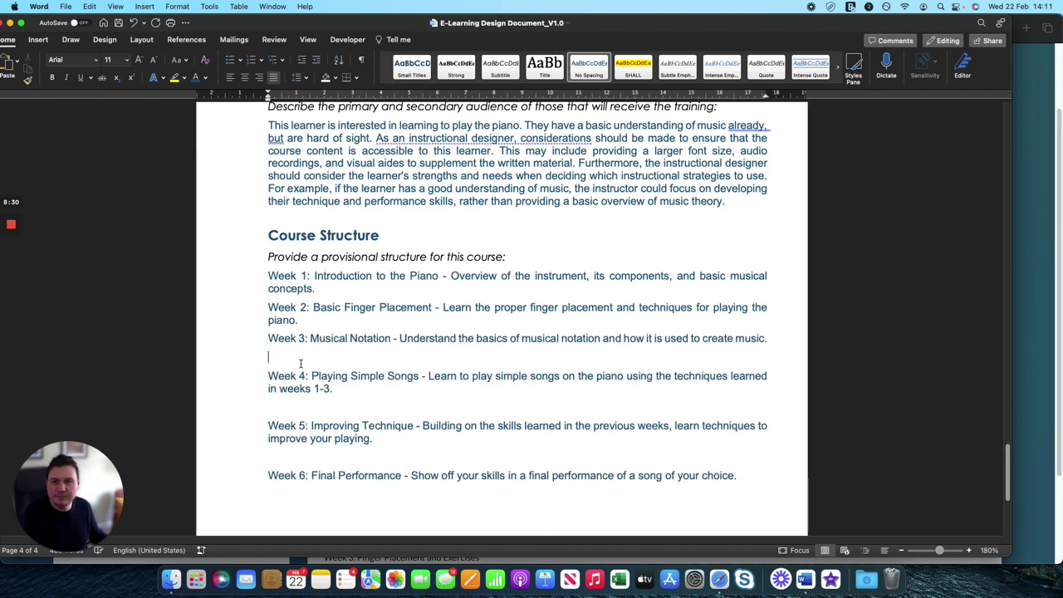
{"action": "key", "text": "Delete"}
{"action": "left_click", "coordinate": [295, 386]}
{"action": "key", "text": "Delete"}
{"action": "key", "text": "Delete"}
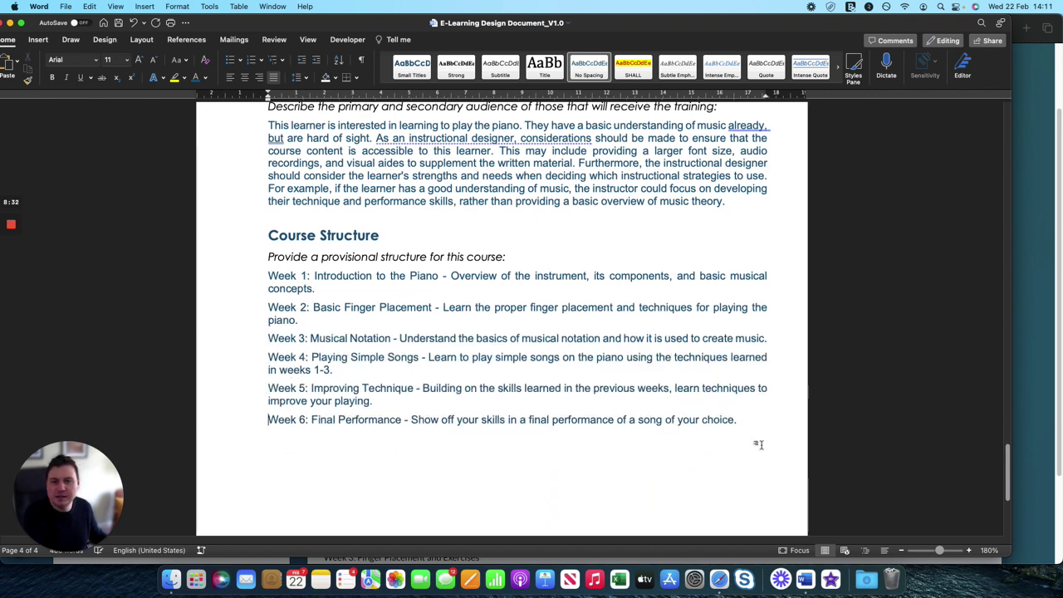
{"action": "mouse_move", "coordinate": [1009, 472]}
{"action": "left_mouse_down"}
{"action": "mouse_move", "coordinate": [1006, 324]}
{"action": "mouse_move", "coordinate": [998, 466]}
{"action": "left_mouse_up"}
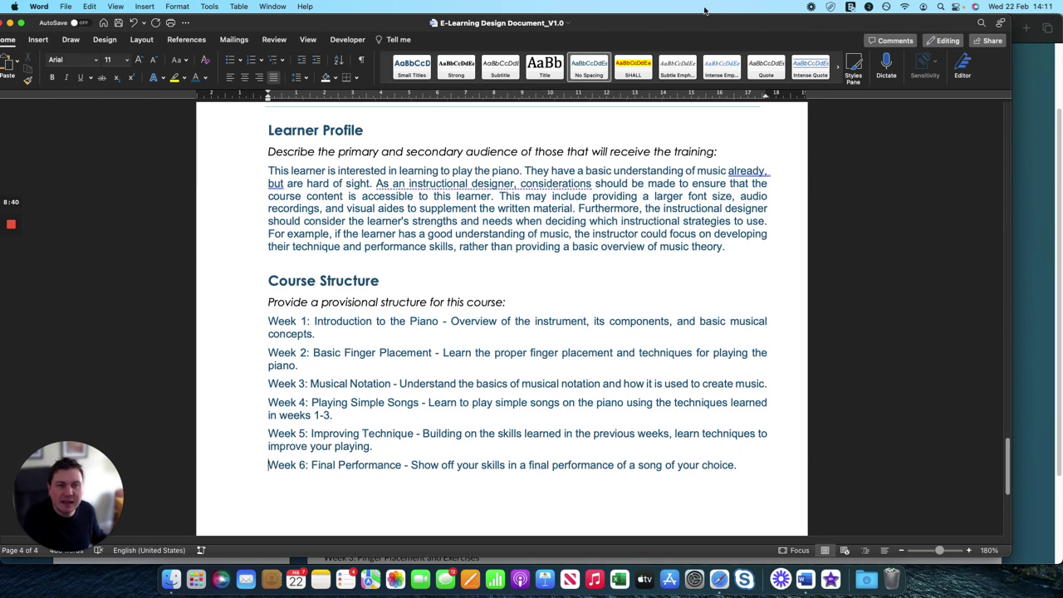
- Return to Learnt.ai, browse the Teaching, Support and Other tool categories, and open the Content Expander support tool
{"action": "key", "text": "ctrl+Left"}
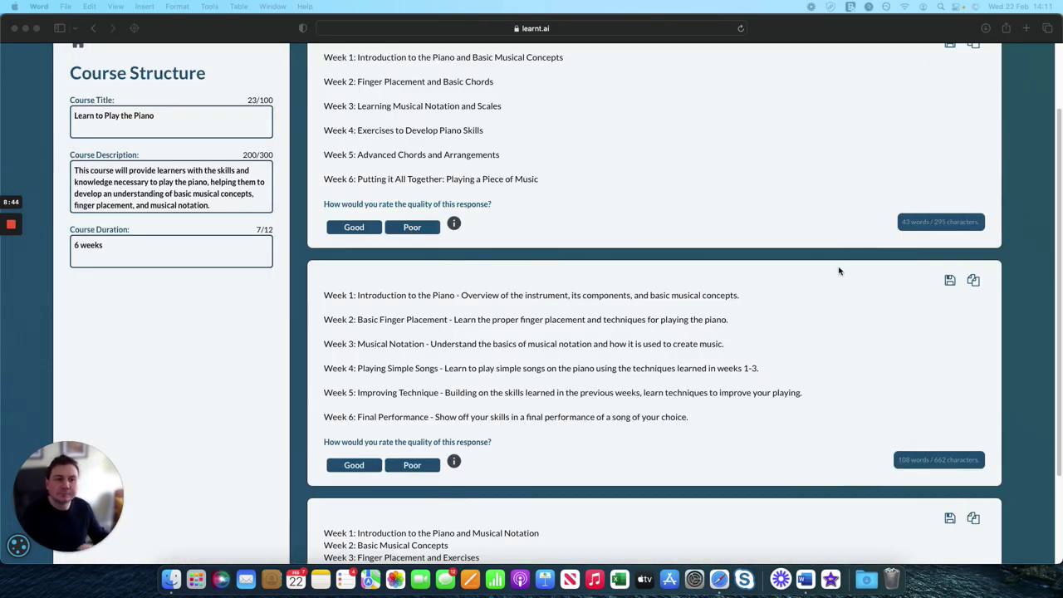
{"action": "left_click", "coordinate": [1058, 175]}
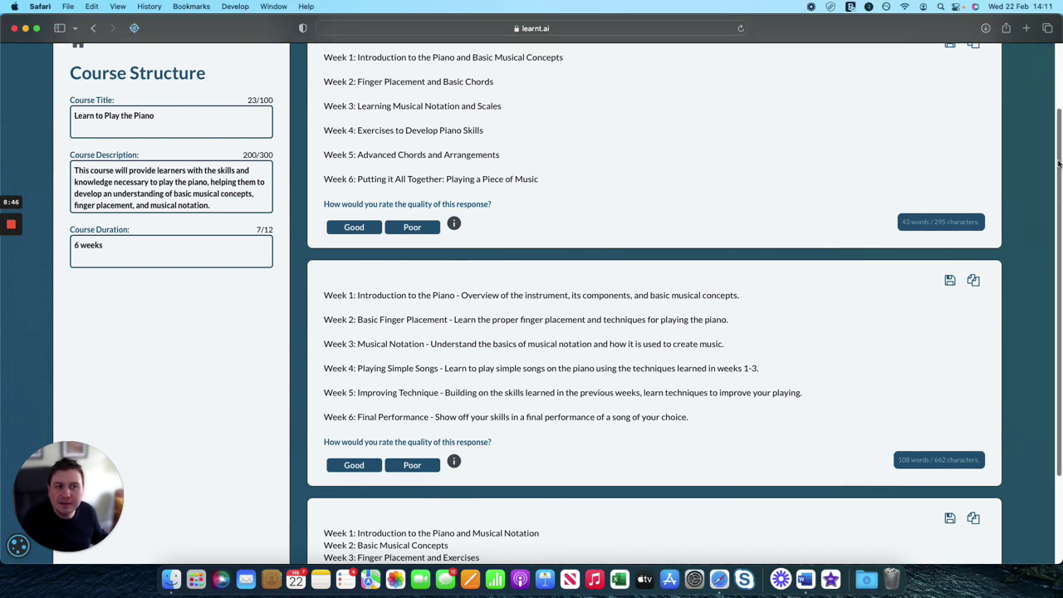
{"action": "scroll", "coordinate": [1058, 175], "scroll_direction": "up", "scroll_amount": 3}
{"action": "left_click", "coordinate": [428, 65]}
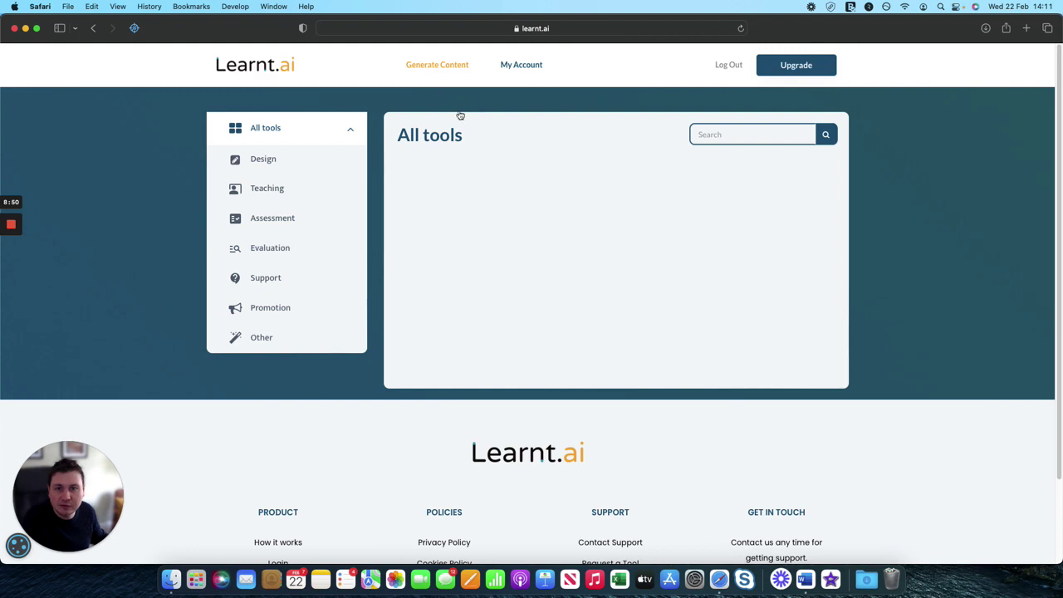
{"action": "left_click", "coordinate": [270, 190]}
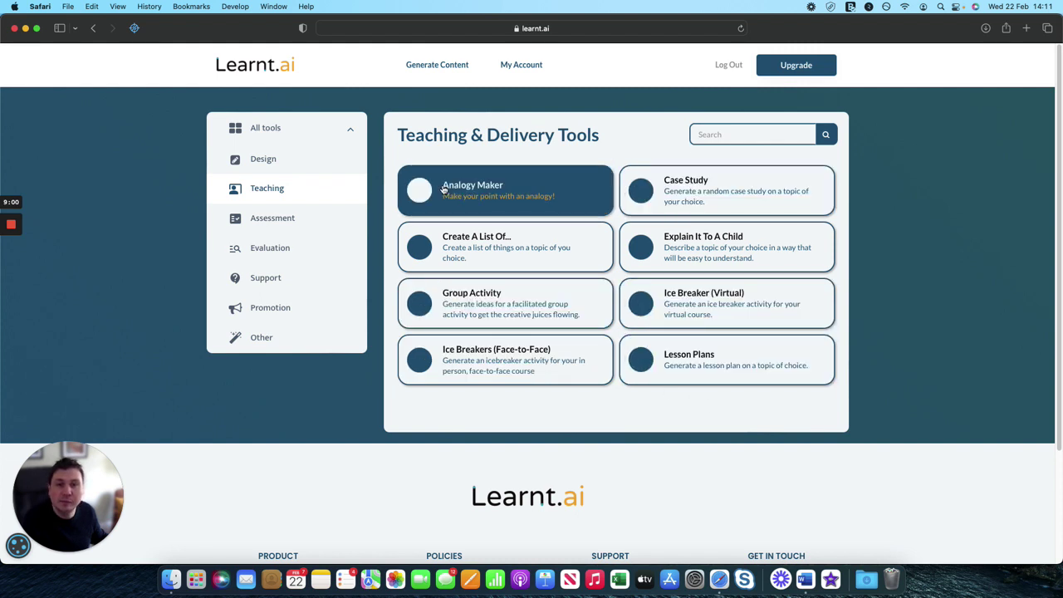
{"action": "left_click", "coordinate": [281, 289]}
{"action": "left_click", "coordinate": [280, 340]}
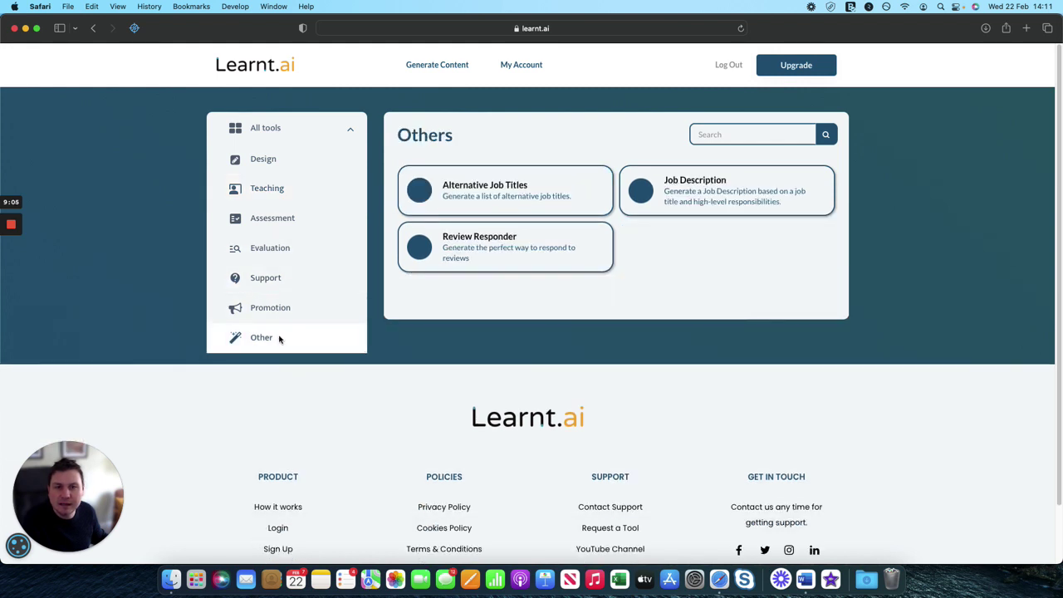
{"action": "left_click", "coordinate": [281, 289]}
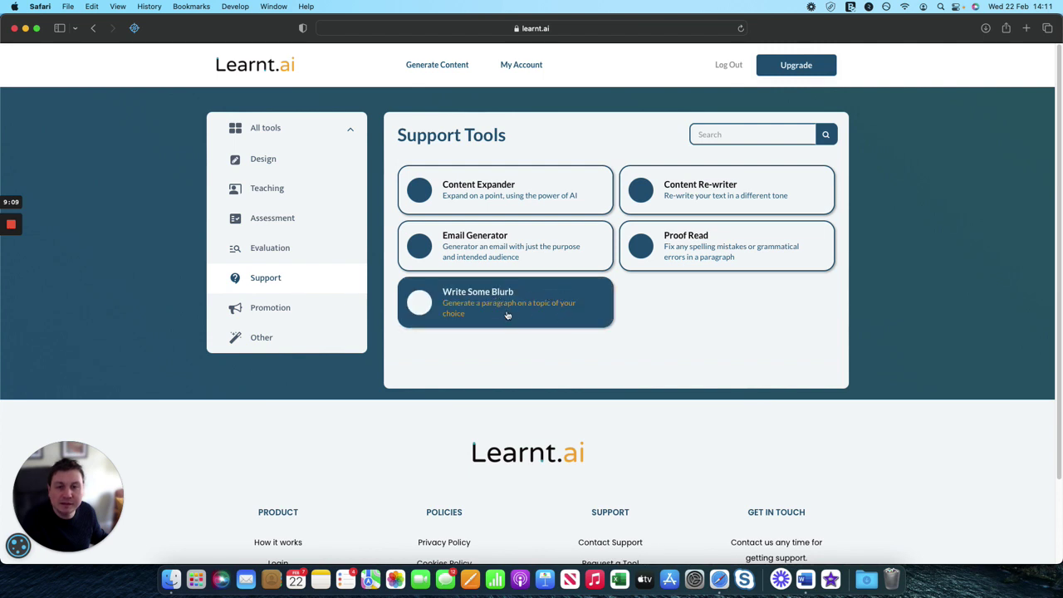
{"action": "left_click", "coordinate": [508, 203]}
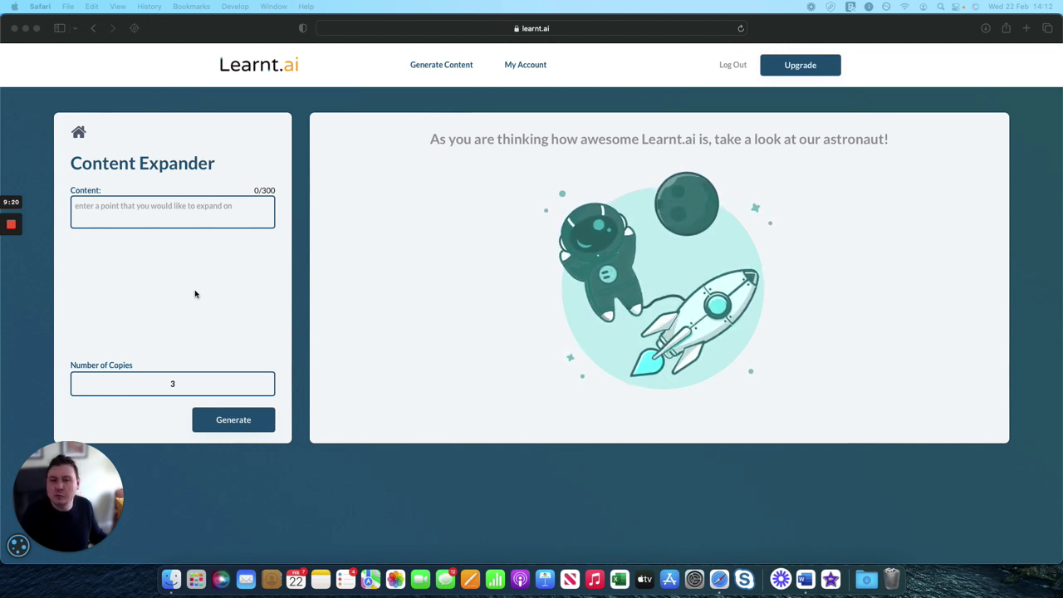
- Enter "Learn the proper finger placement and techniques for playing the piano." as the content to expand and generate three copies
{"action": "left_click", "coordinate": [106, 218]}
{"action": "key", "text": "super+v"}
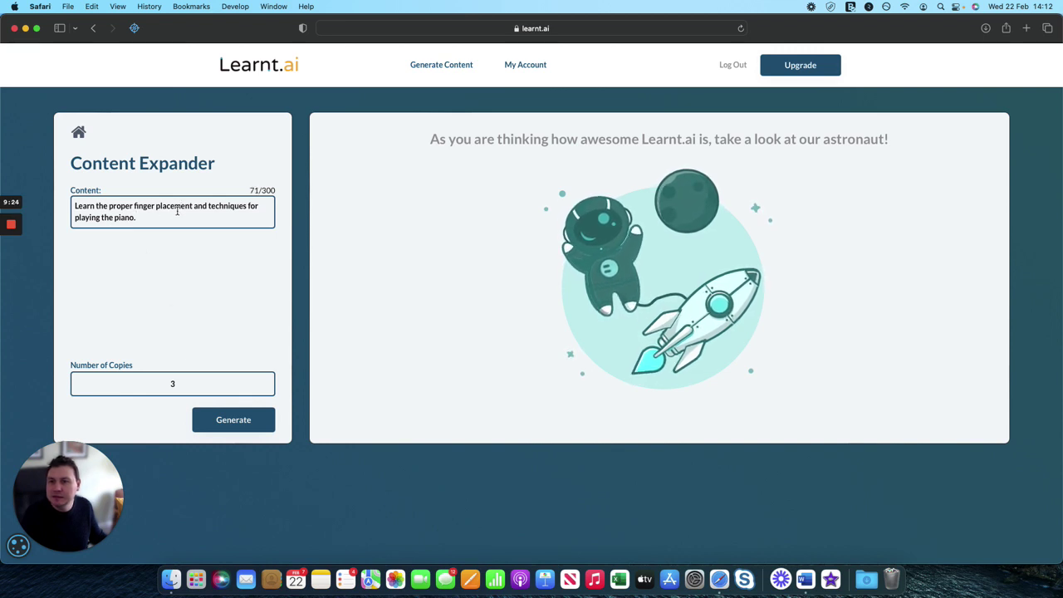
{"action": "left_click", "coordinate": [237, 430]}
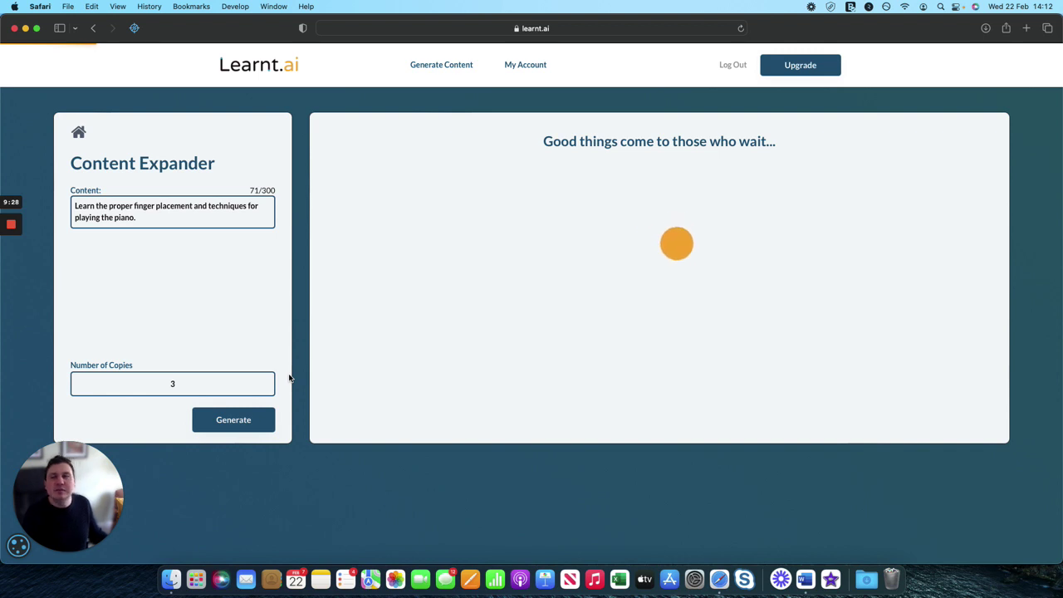